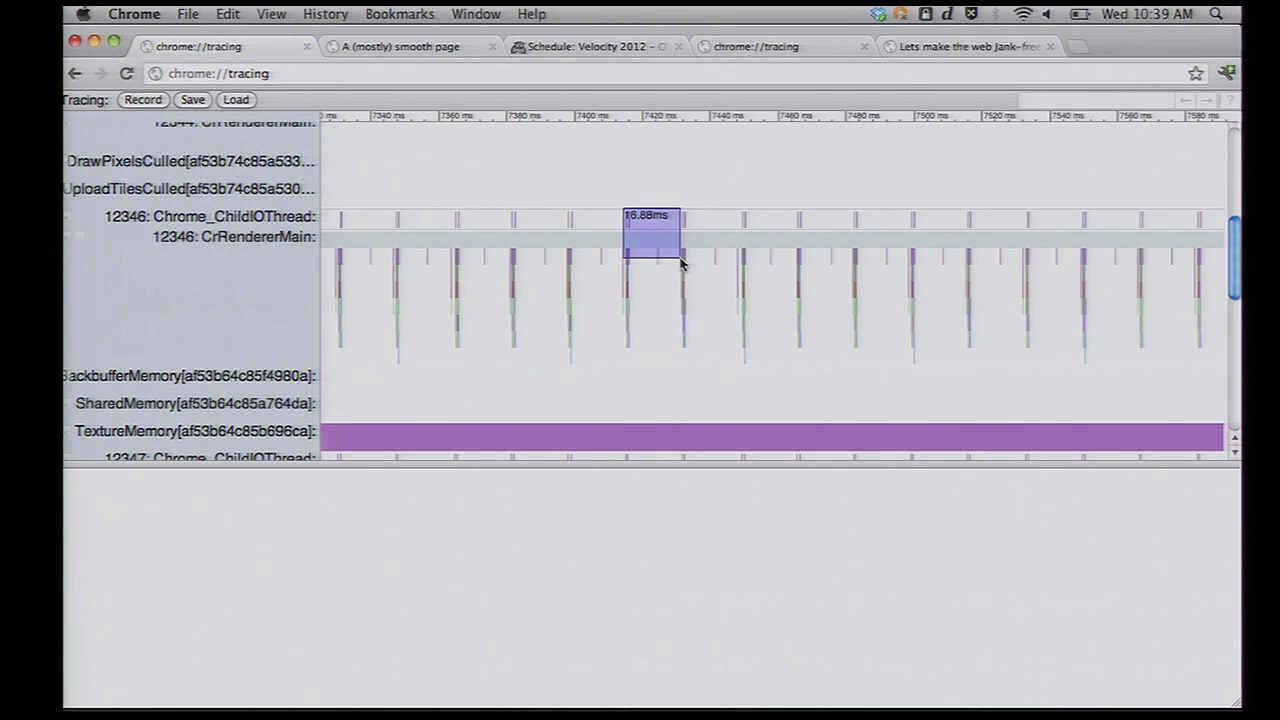
- Measure the interval between neighbouring frames on the 12346 CrRendererMain thread near 7420 ms
{"action": "left_click_drag", "start_coordinate": [681, 263], "coordinate": [681, 263]}
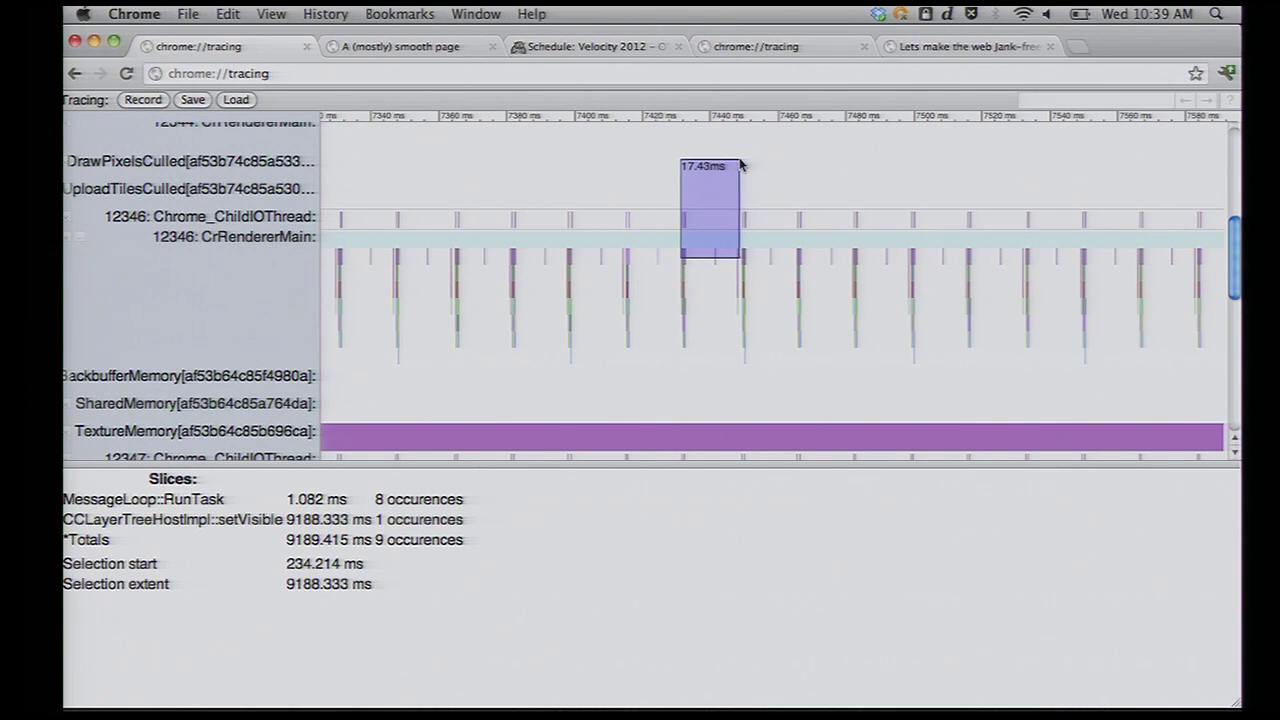
{"action": "left_click_drag", "start_coordinate": [741, 165], "coordinate": [797, 223]}
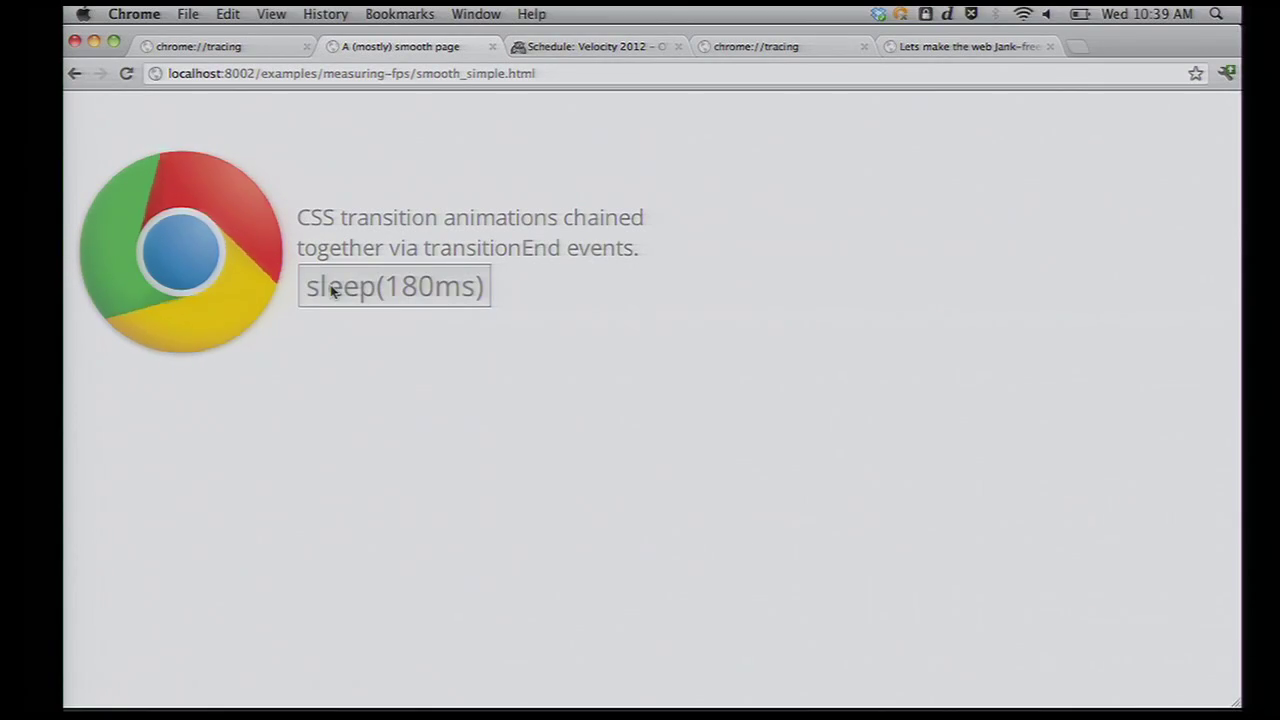
- Trigger sleep(180ms) several times on the mostly smooth page while tracing, and stop the trace recording
{"action": "left_click", "coordinate": [333, 289]}
{"action": "left_click", "coordinate": [333, 289]}
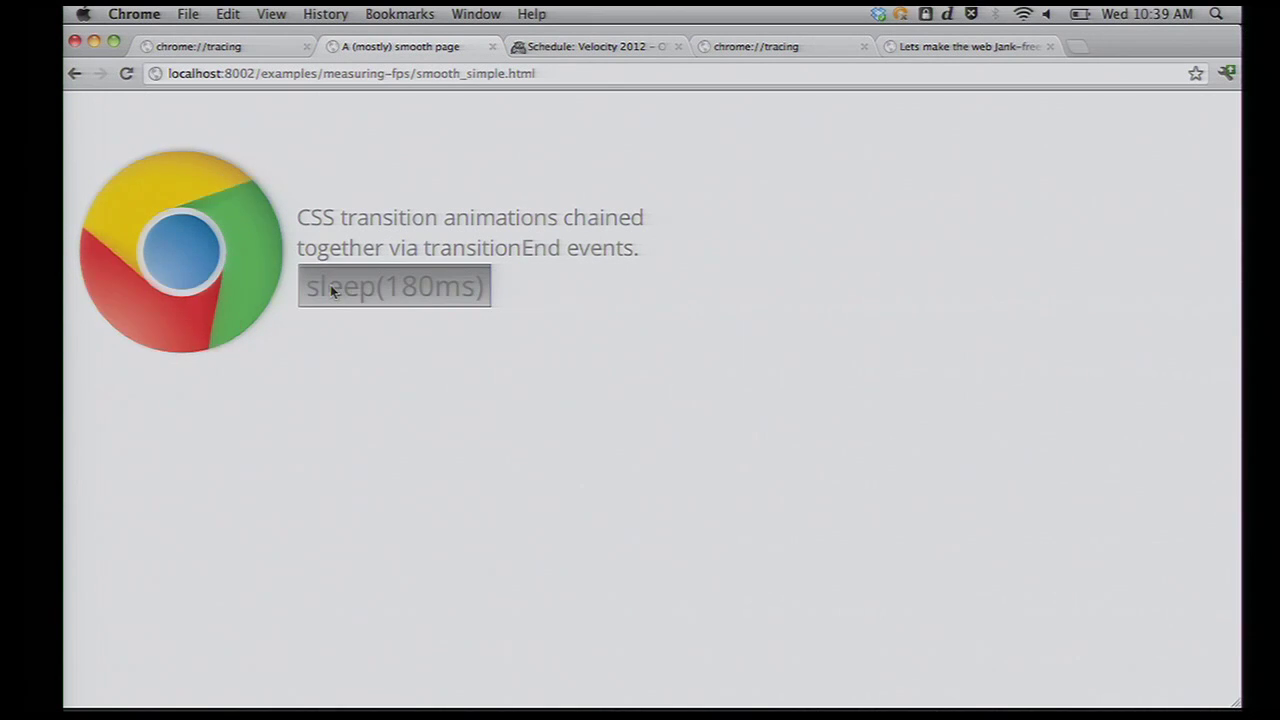
{"action": "left_click", "coordinate": [333, 289]}
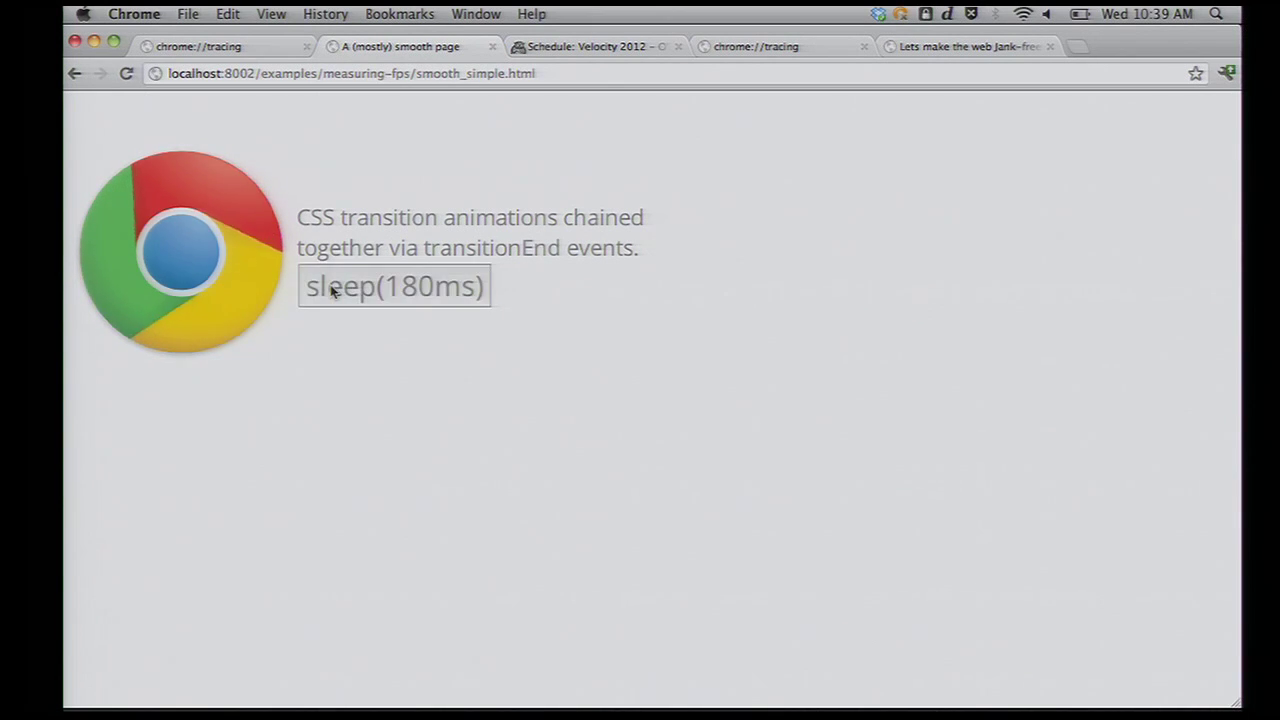
{"action": "left_click", "coordinate": [333, 289]}
{"action": "key", "text": "super+1"}
{"action": "left_click", "coordinate": [649, 417]}
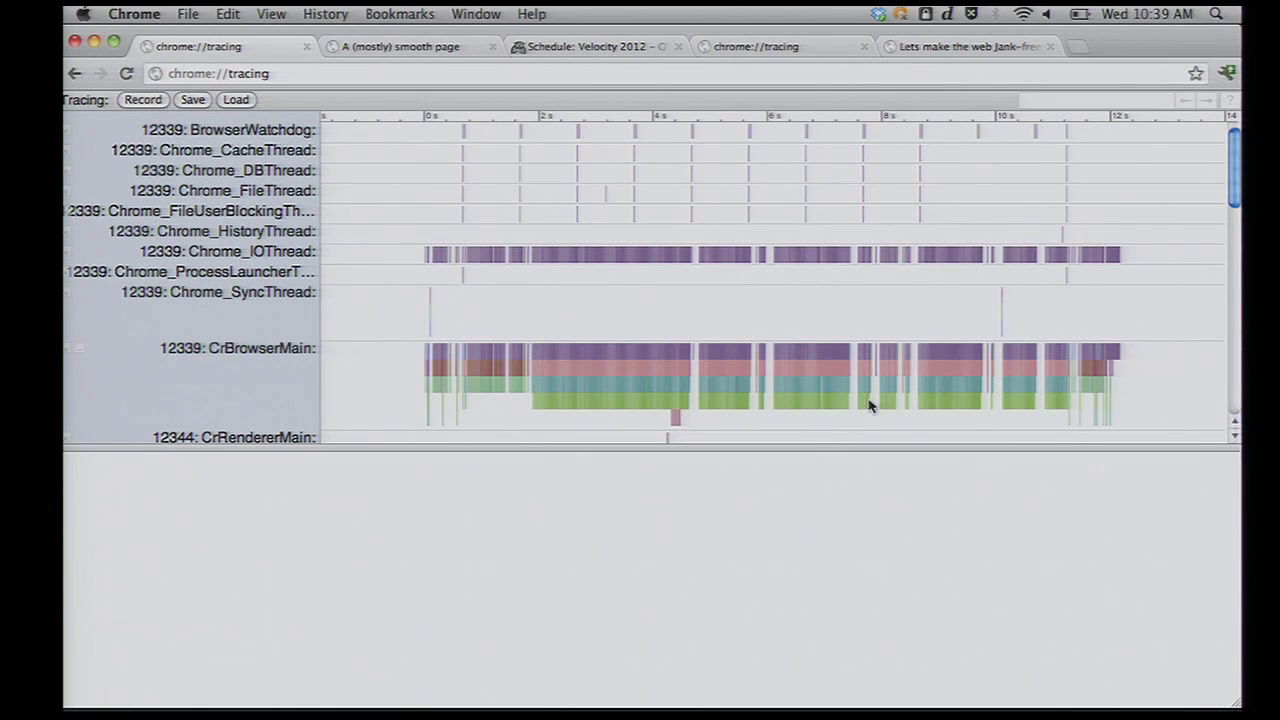
- Examine the long v8.callFunction tasks on the 12346 CrRendererMain thread in the recorded trace
{"action": "scroll", "coordinate": [815, 336], "scroll_direction": "down", "scroll_amount": 5}
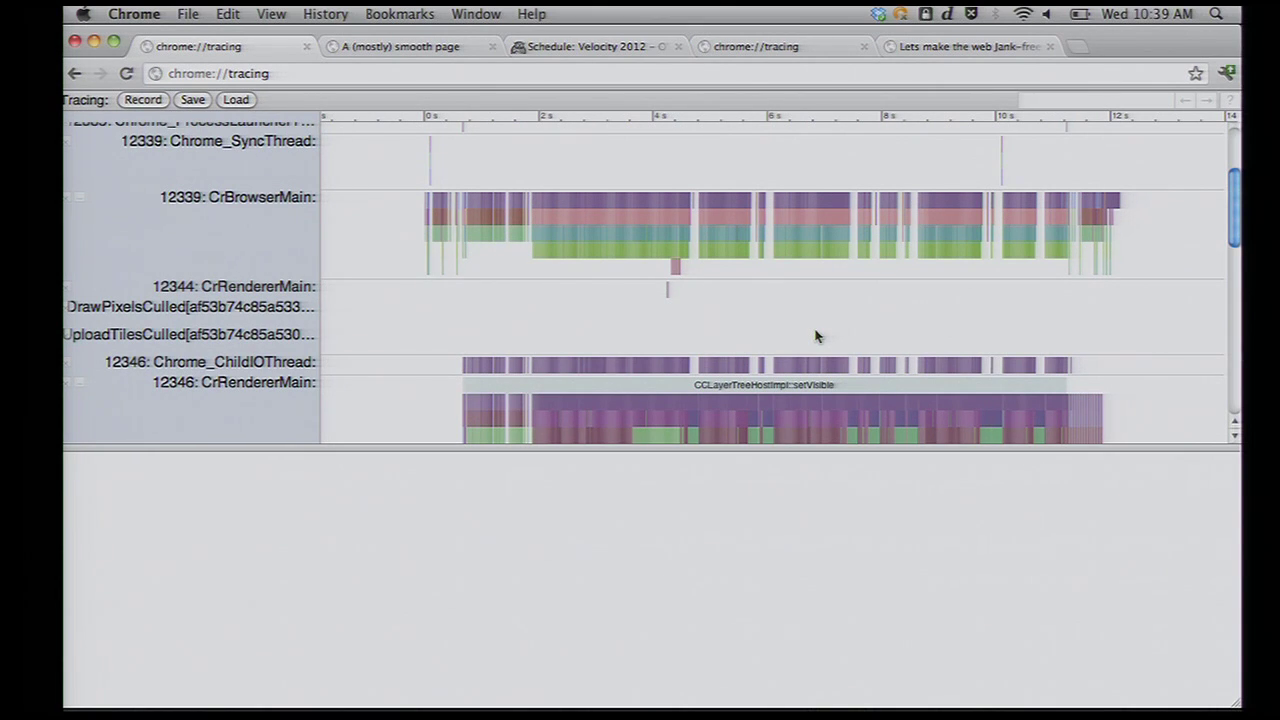
{"action": "scroll", "coordinate": [815, 336], "scroll_direction": "down", "scroll_amount": 5}
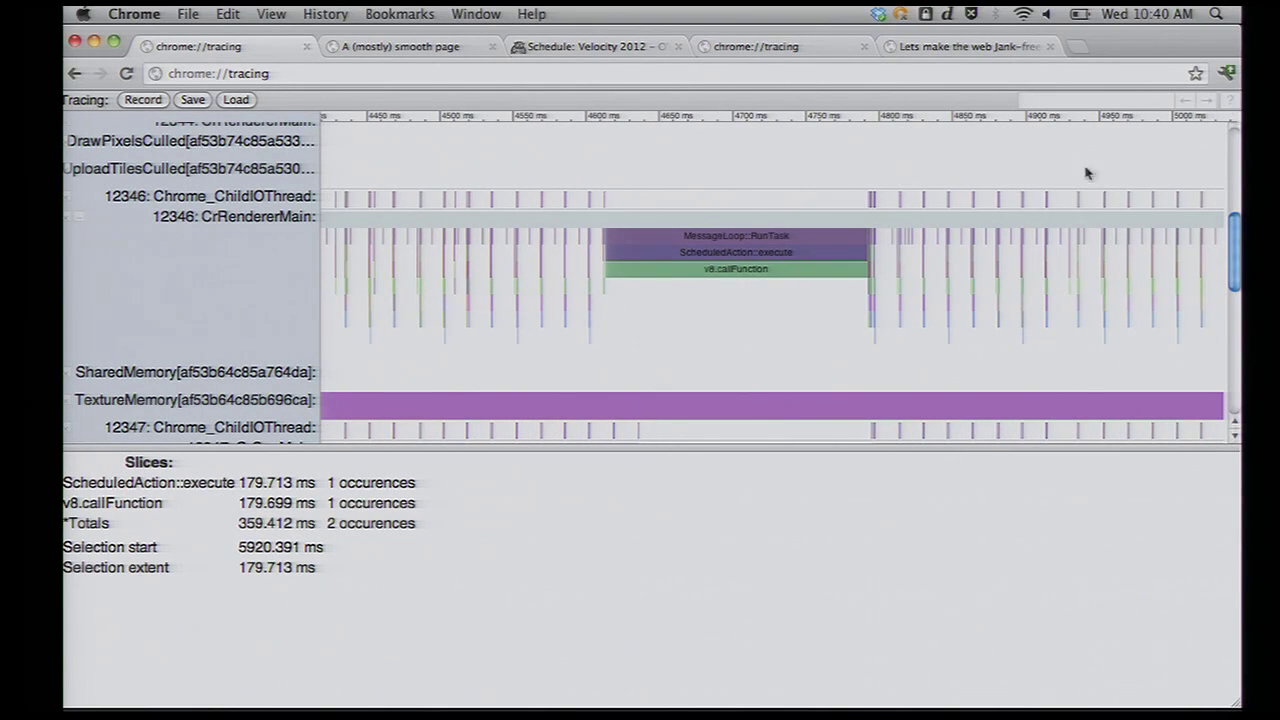
{"action": "left_click", "coordinate": [1022, 198]}
{"action": "left_click", "coordinate": [771, 278]}
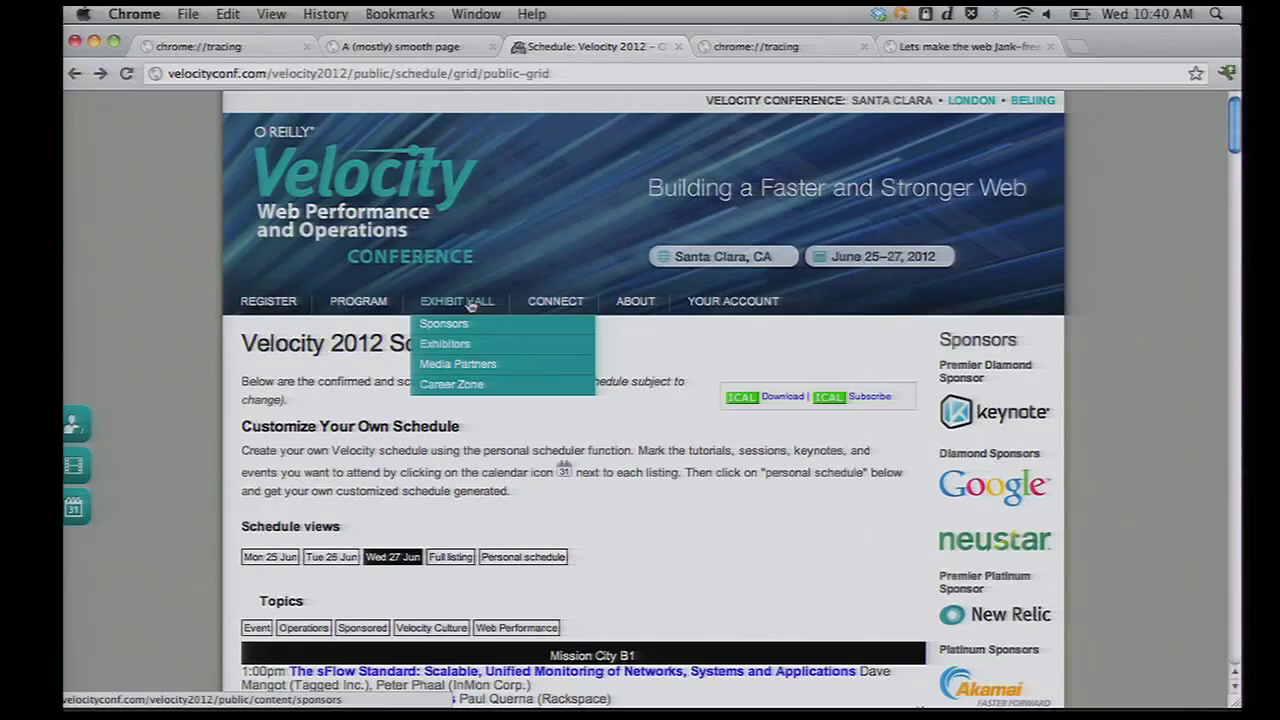
- Look through the Velocity 2012 schedule page for Wed 27 Jun to judge how smoothly it scrolls
{"action": "scroll", "coordinate": [175, 378], "scroll_direction": "down", "scroll_amount": 4}
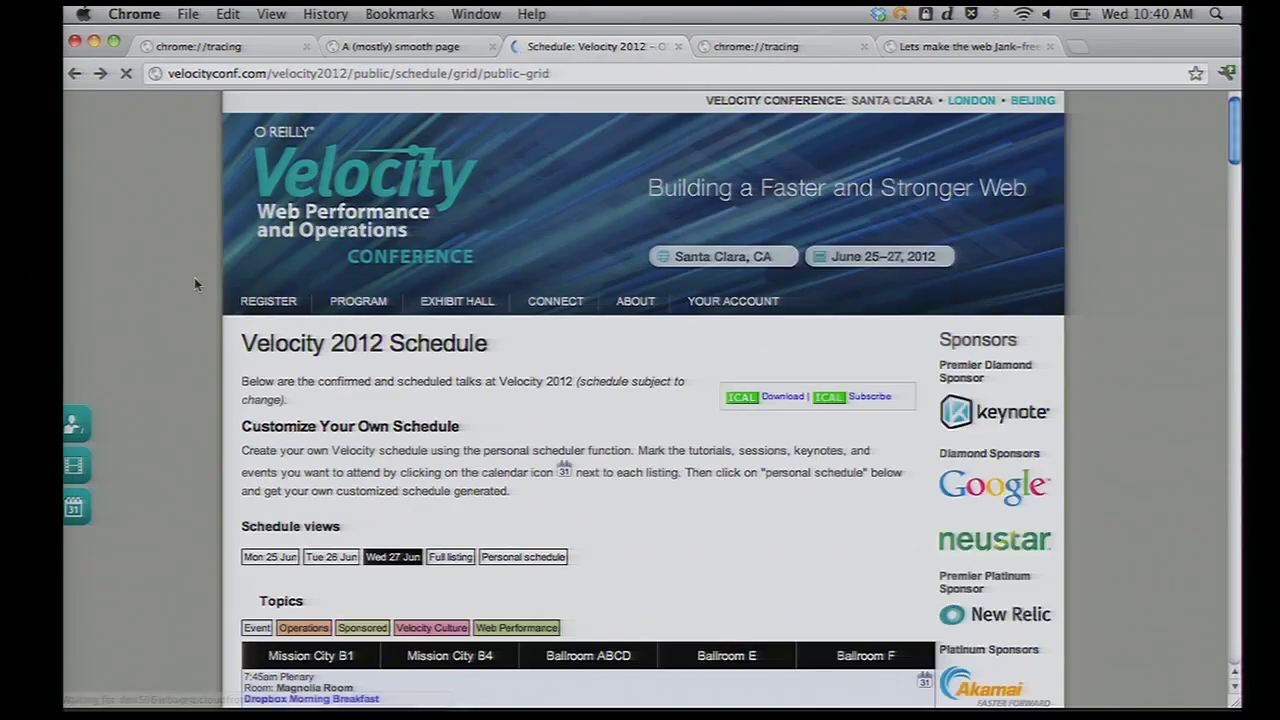
{"action": "scroll", "coordinate": [194, 277], "scroll_direction": "down", "scroll_amount": 5}
{"action": "scroll", "coordinate": [216, 300], "scroll_direction": "up", "scroll_amount": 3}
{"action": "scroll", "coordinate": [216, 300], "scroll_direction": "down", "scroll_amount": 1}
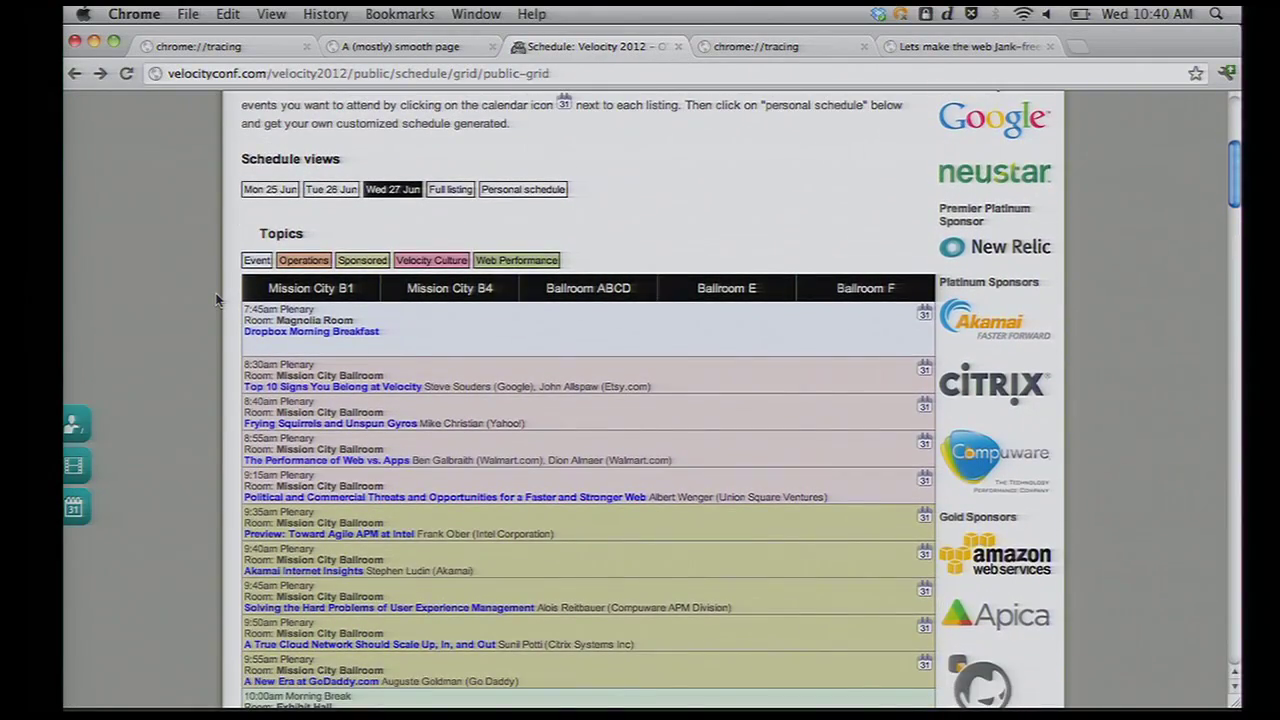
{"action": "scroll", "coordinate": [216, 300], "scroll_direction": "down", "scroll_amount": 1}
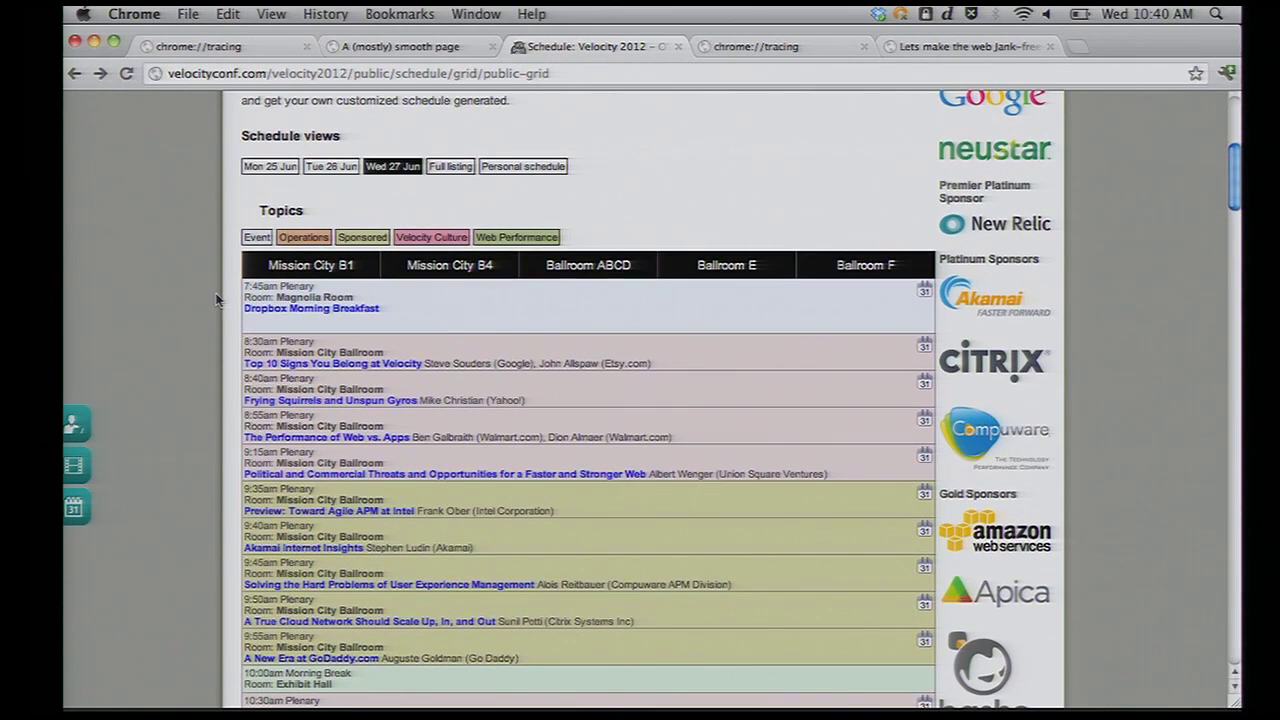
- Record a trace while scrolling up and down the Velocity 2012 schedule page, and stop tracing
{"action": "key", "text": "ctrl+Tab"}
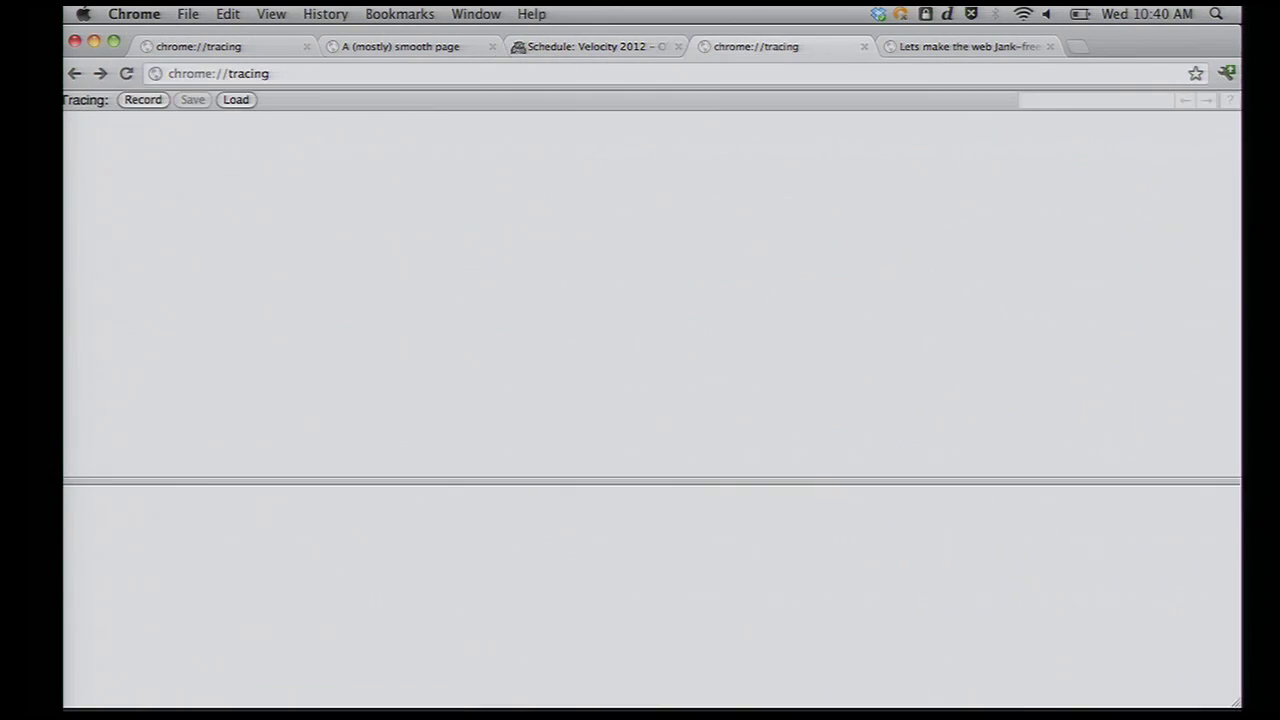
{"action": "left_click", "coordinate": [143, 100]}
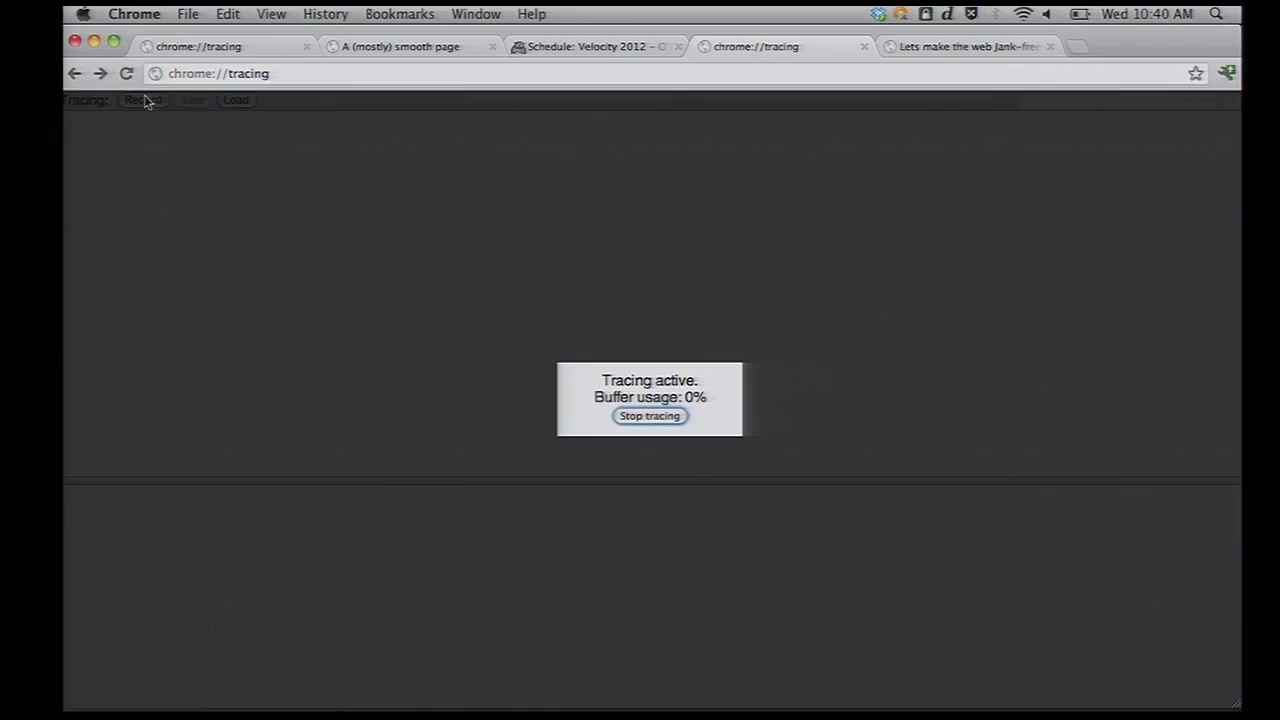
{"action": "key", "text": "ctrl+shift+Tab"}
{"action": "scroll", "coordinate": [138, 343], "scroll_direction": "down", "scroll_amount": 3}
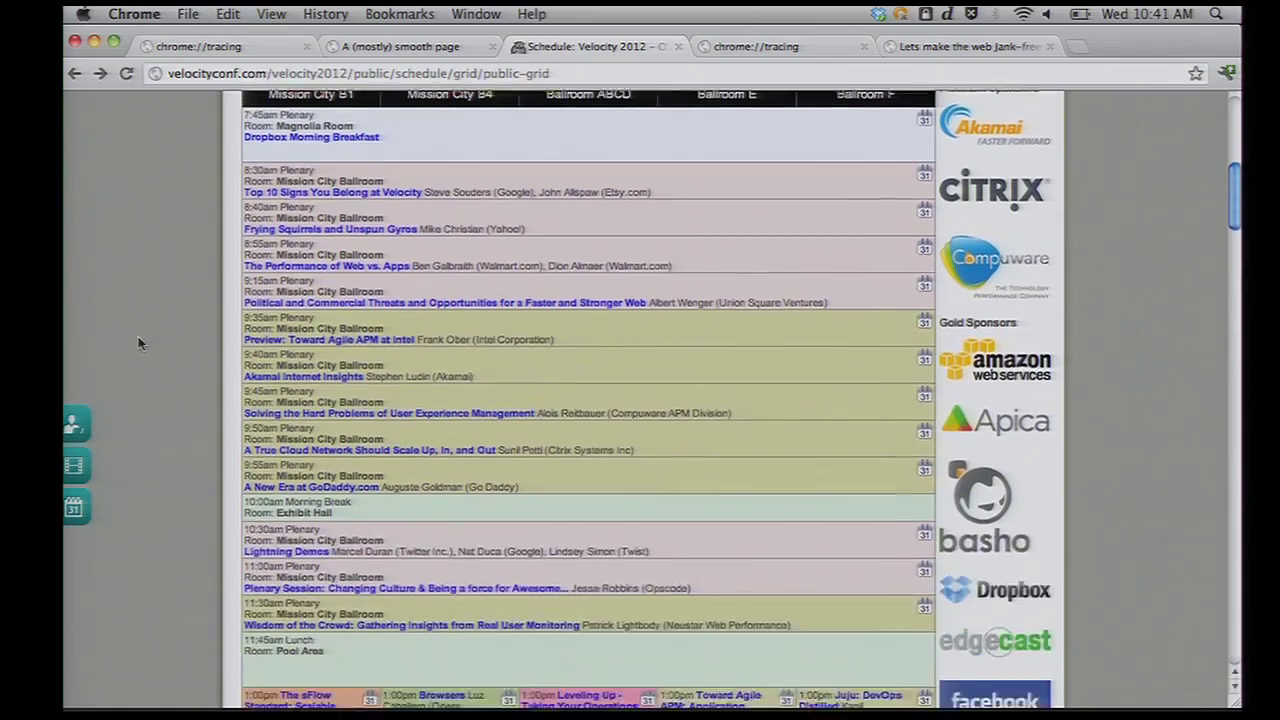
{"action": "scroll", "coordinate": [138, 343], "scroll_direction": "up", "scroll_amount": 3}
{"action": "scroll", "coordinate": [138, 343], "scroll_direction": "down", "scroll_amount": 15}
{"action": "scroll", "coordinate": [138, 336], "scroll_direction": "up", "scroll_amount": 3}
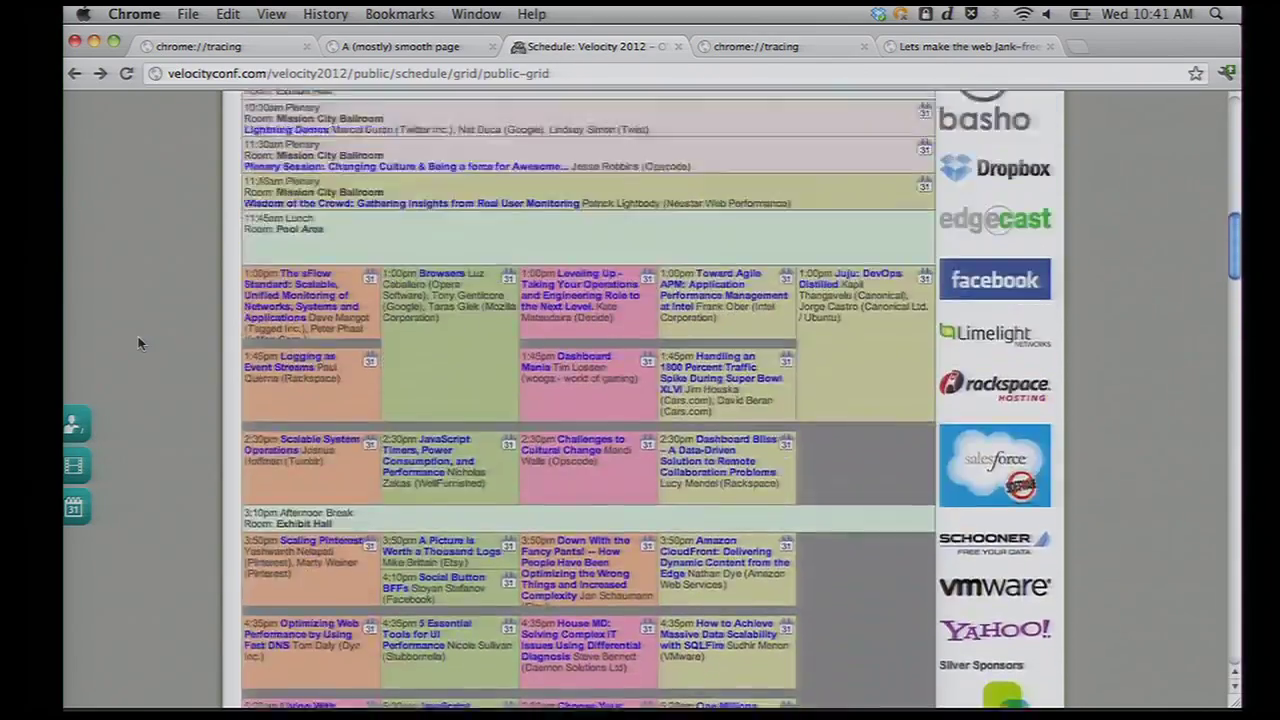
{"action": "scroll", "coordinate": [138, 336], "scroll_direction": "down", "scroll_amount": 2}
{"action": "key", "text": "ctrl+Tab"}
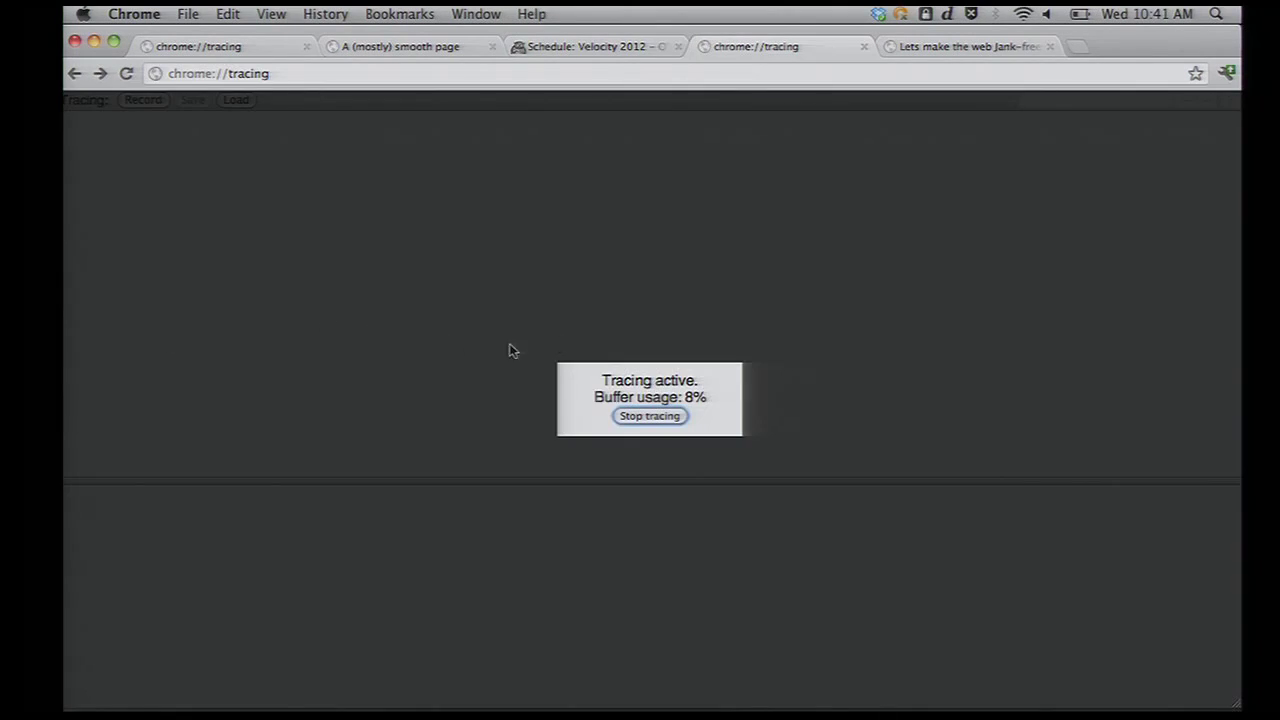
{"action": "key", "text": "Return"}
- Compare the schedule page's 12350 CrRendererMain activity with the 12346 CrRendererMain activity in the smooth page's trace
{"action": "scroll", "coordinate": [664, 306], "scroll_direction": "down", "scroll_amount": 10}
{"action": "scroll", "coordinate": [720, 220], "scroll_direction": "down", "scroll_amount": 5}
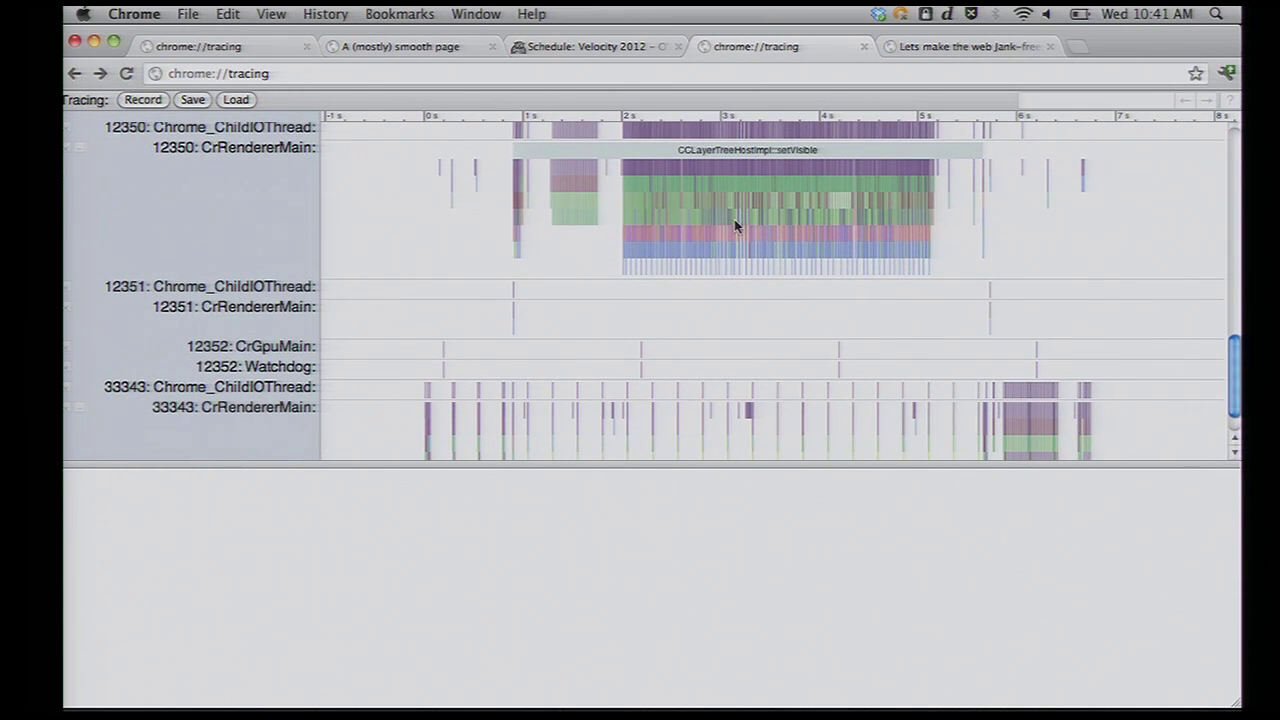
{"action": "key", "text": "super+1"}
{"action": "scroll", "coordinate": [714, 208], "scroll_direction": "down", "scroll_amount": 2}
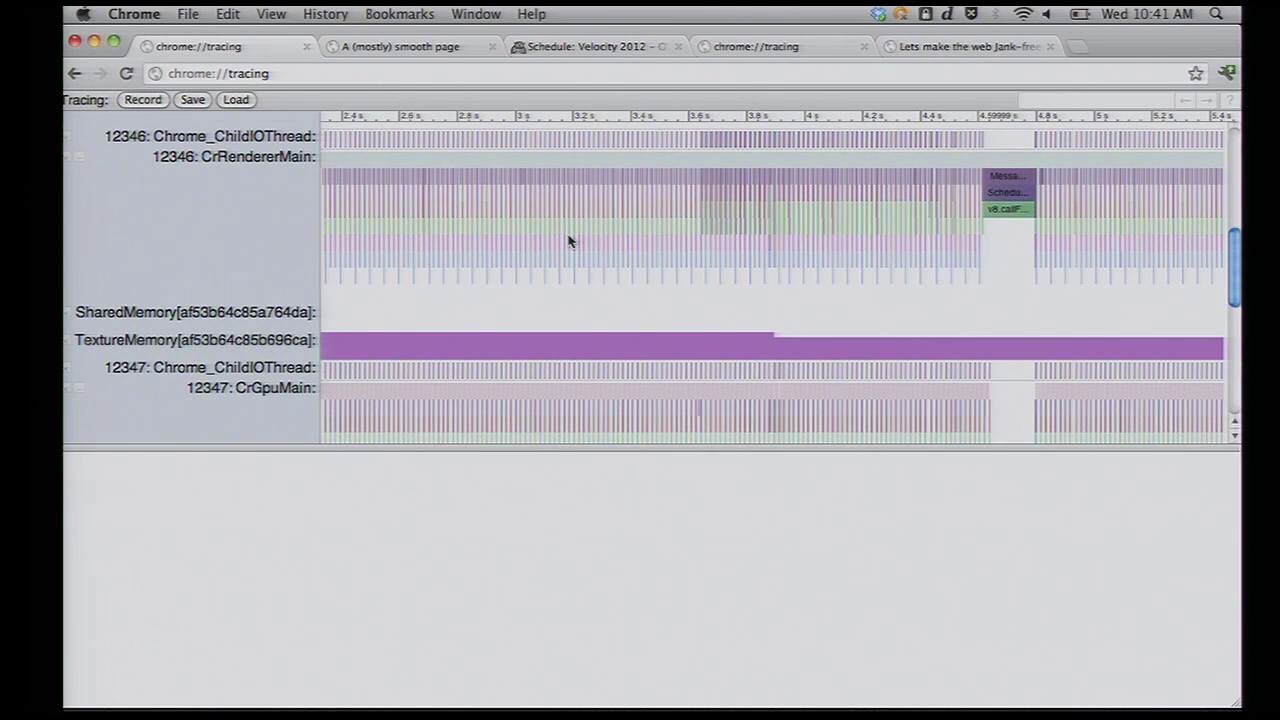
{"action": "key", "text": "super+4"}
{"action": "scroll", "coordinate": [778, 199], "scroll_direction": "up", "scroll_amount": 5}
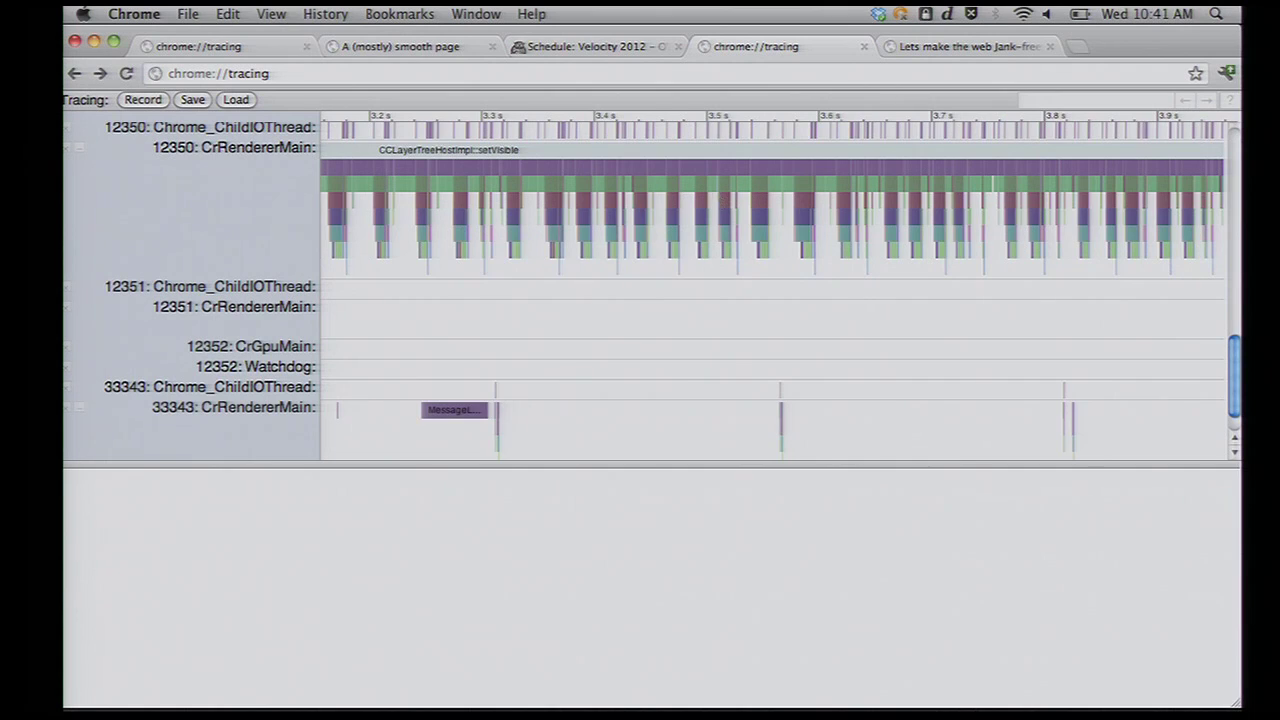
{"action": "scroll", "coordinate": [706, 199], "scroll_direction": "up", "scroll_amount": 3}
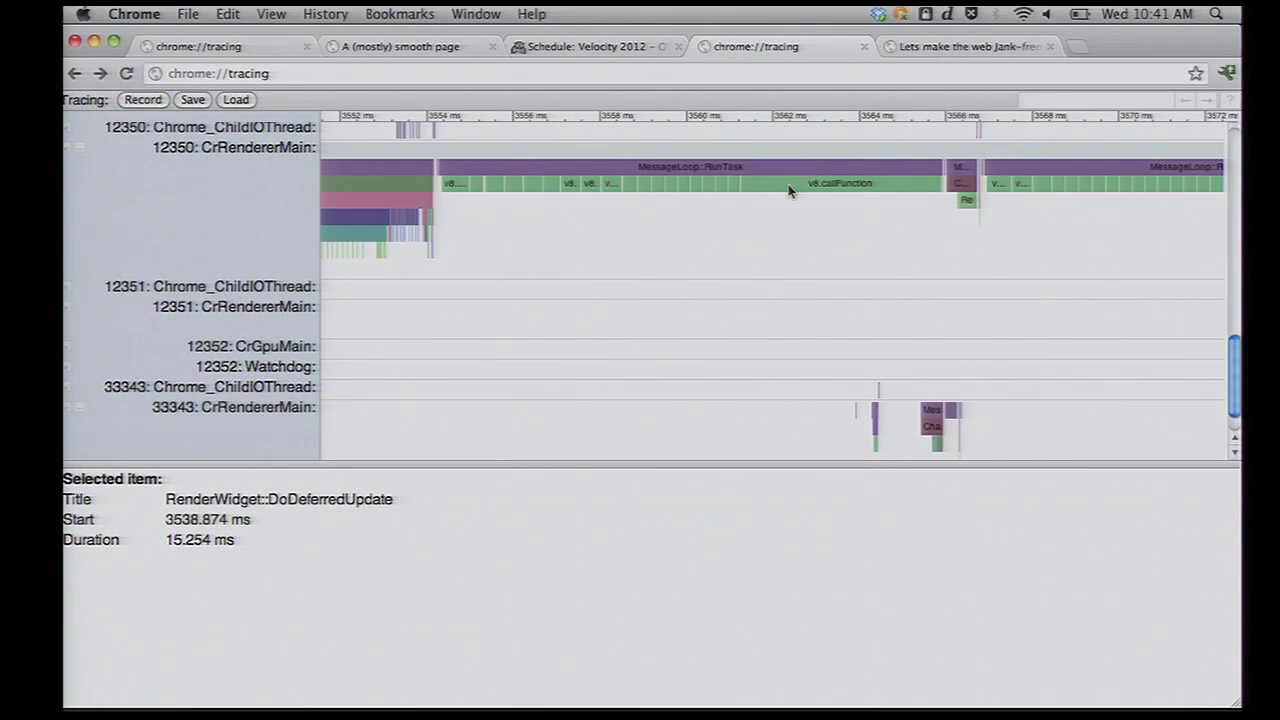
- Inspect the v8.callFunction slice near 3562 ms and the script and paint slices around it on the 12350 CrRendererMain thread
{"action": "left_click", "coordinate": [788, 184]}
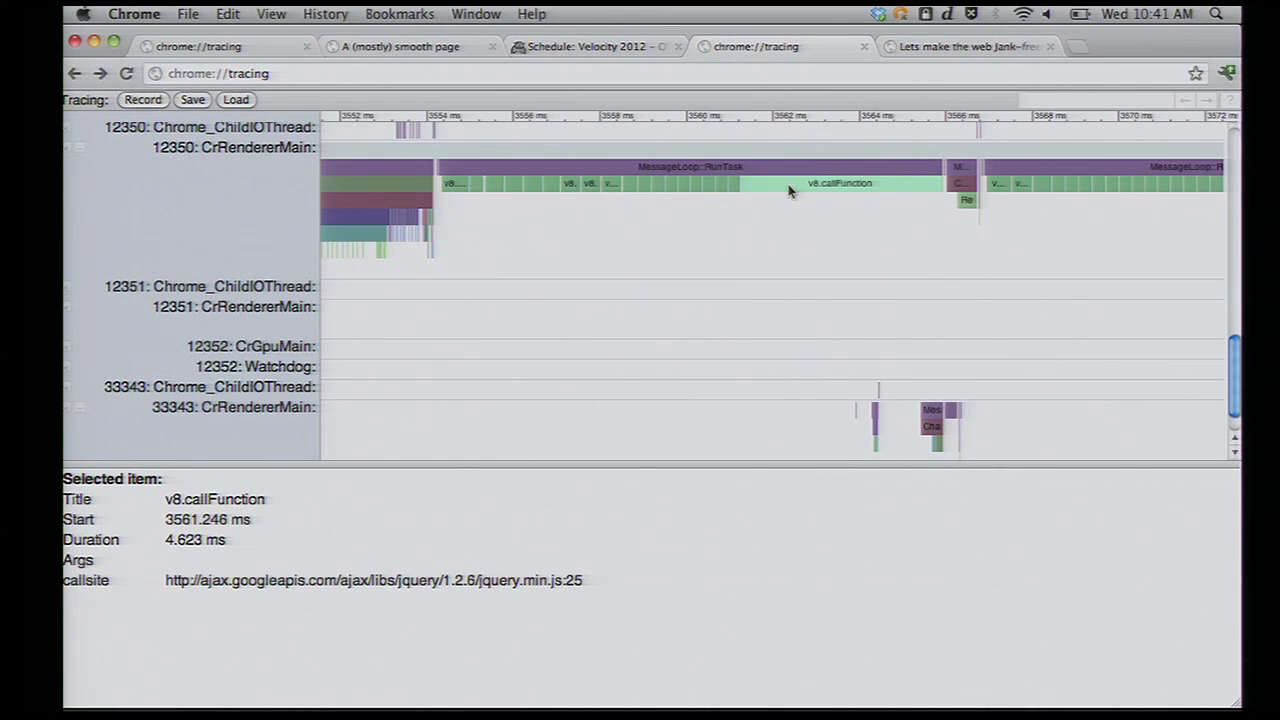
{"action": "key", "text": "s"}
{"action": "key", "text": "s"}
{"action": "key", "text": "s"}
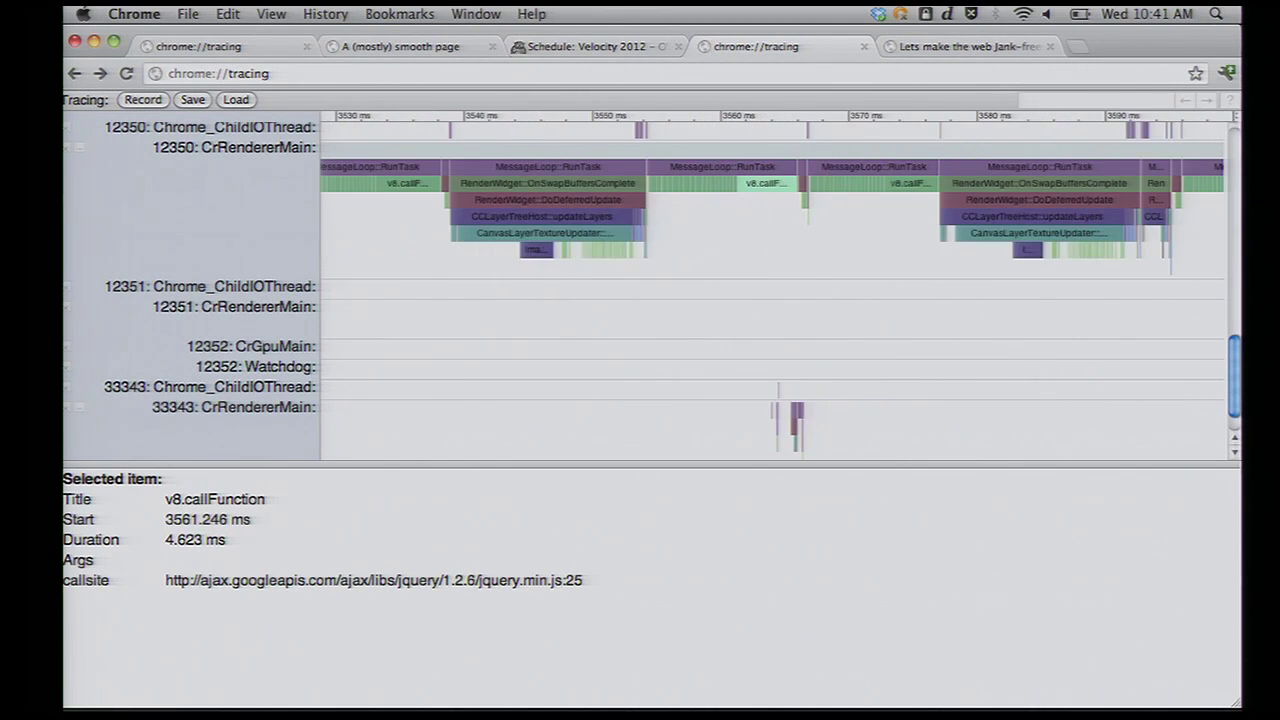
{"action": "mouse_move", "coordinate": [763, 197]}
{"action": "left_mouse_down"}
{"action": "mouse_move", "coordinate": [678, 191]}
{"action": "mouse_move", "coordinate": [690, 166]}
{"action": "mouse_move", "coordinate": [810, 209]}
{"action": "mouse_move", "coordinate": [798, 209]}
{"action": "left_mouse_up"}
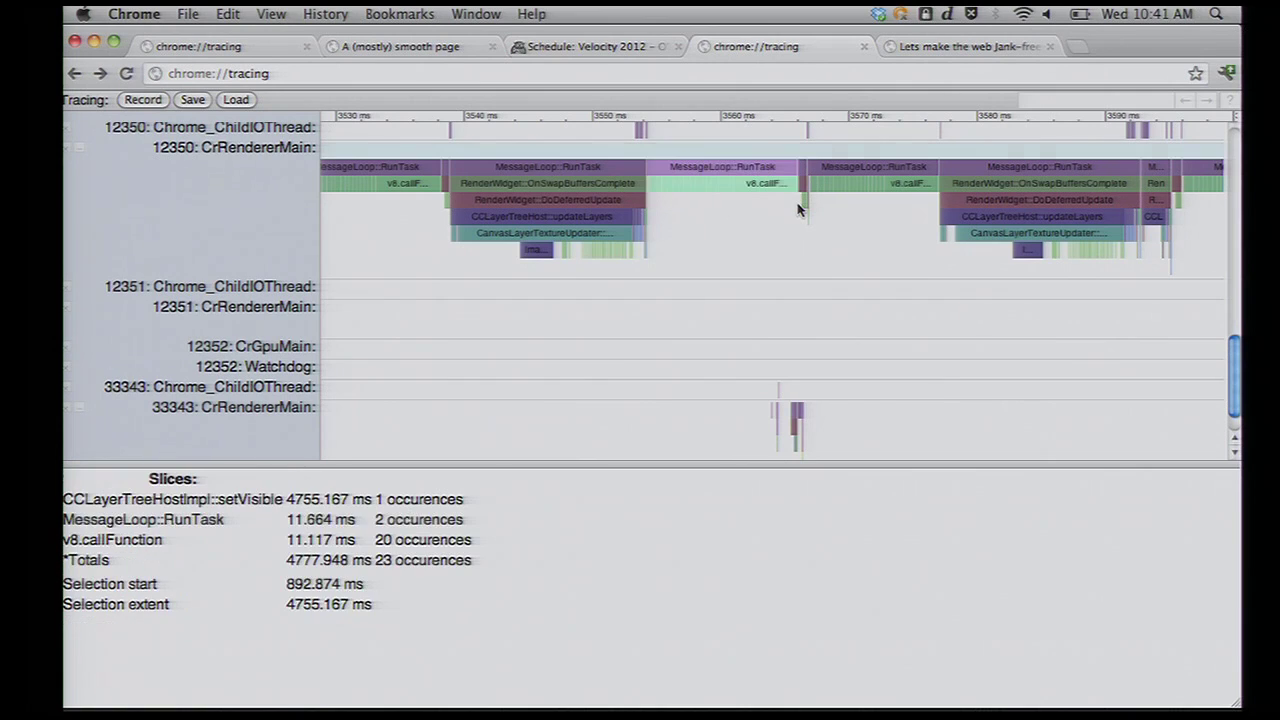
{"action": "left_click", "coordinate": [497, 232]}
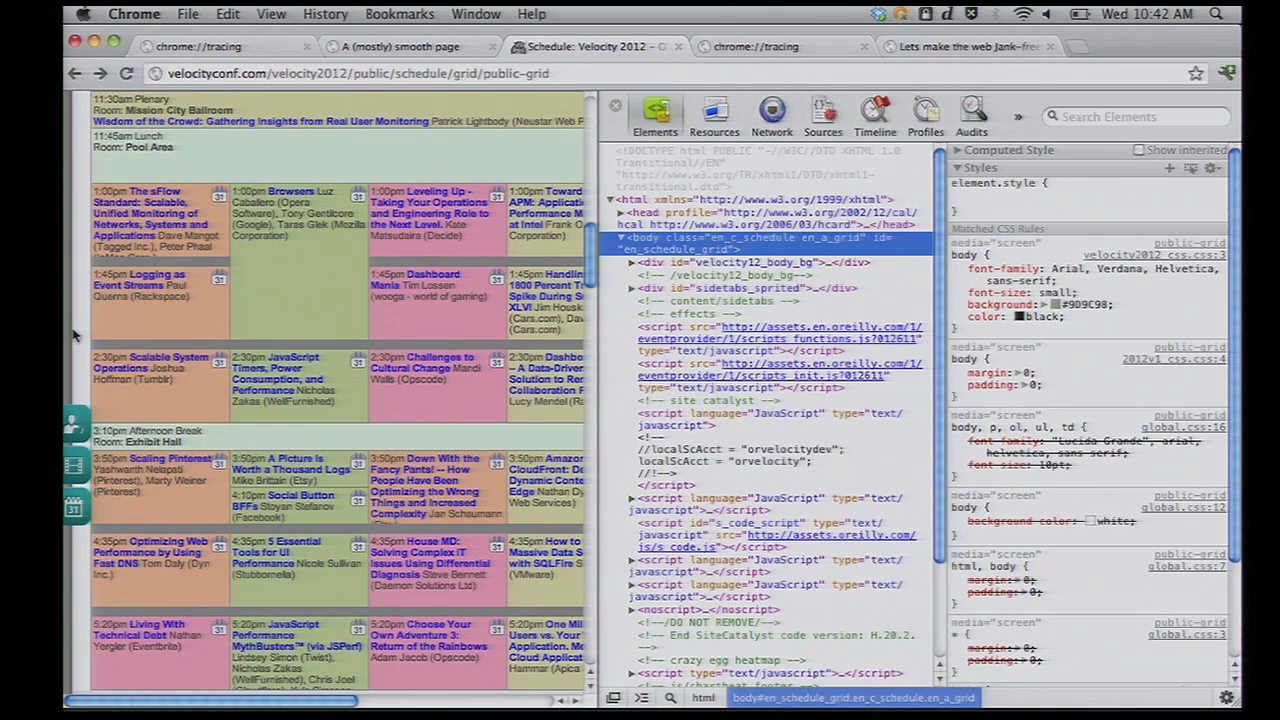
- Hide the schedule page's div#sidetabs_sprited element with an inline display:none style, and close the developer tools
{"action": "left_click", "coordinate": [658, 264]}
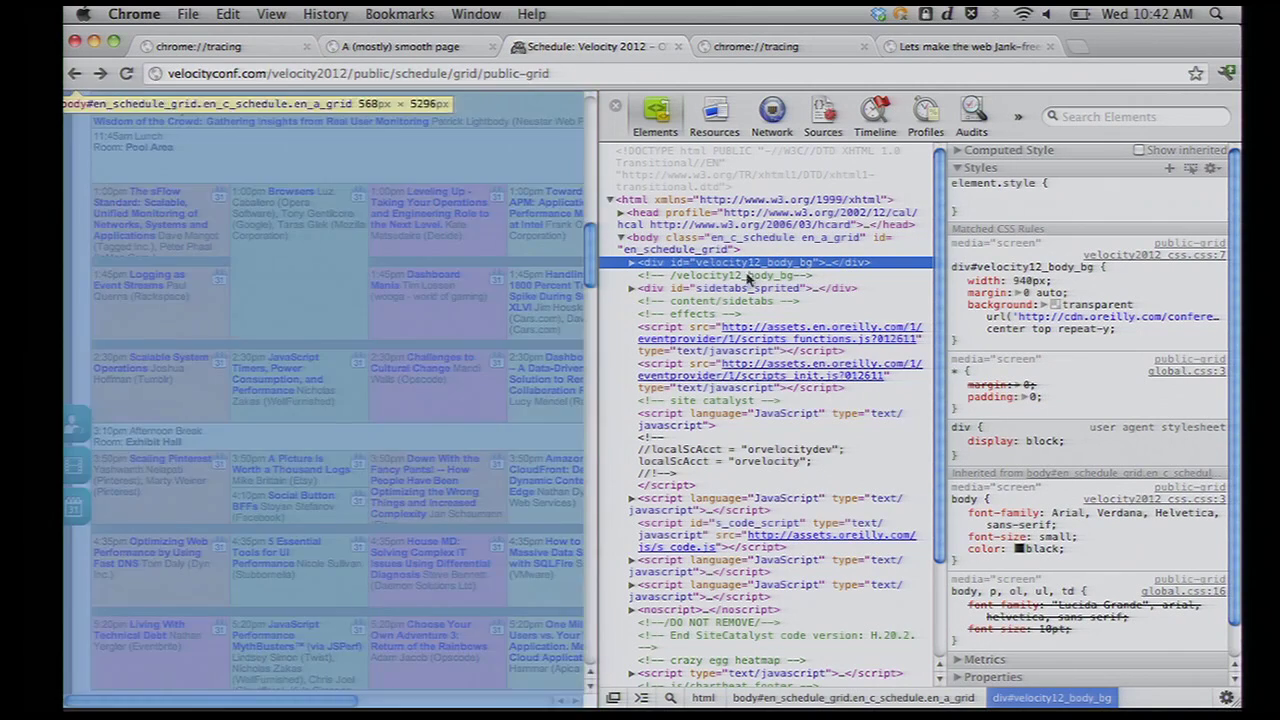
{"action": "left_click", "coordinate": [740, 288]}
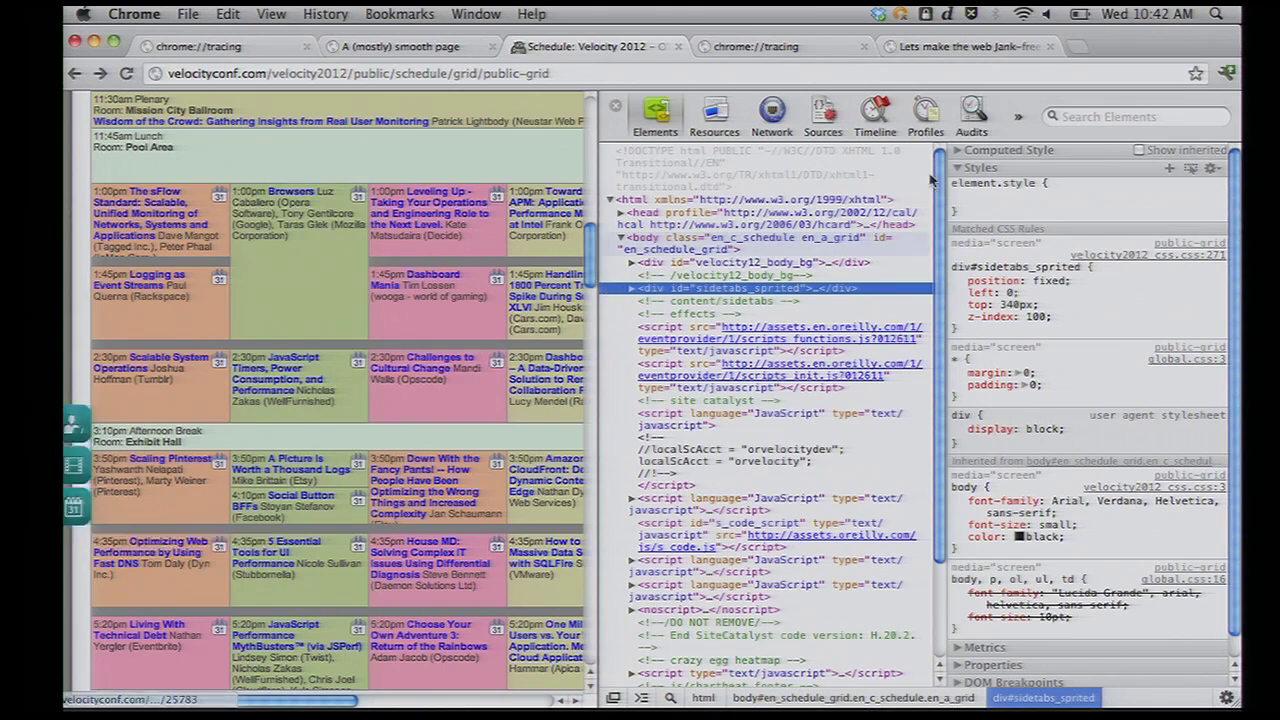
{"action": "left_click", "coordinate": [1010, 195]}
{"action": "type", "text": "display:n"}
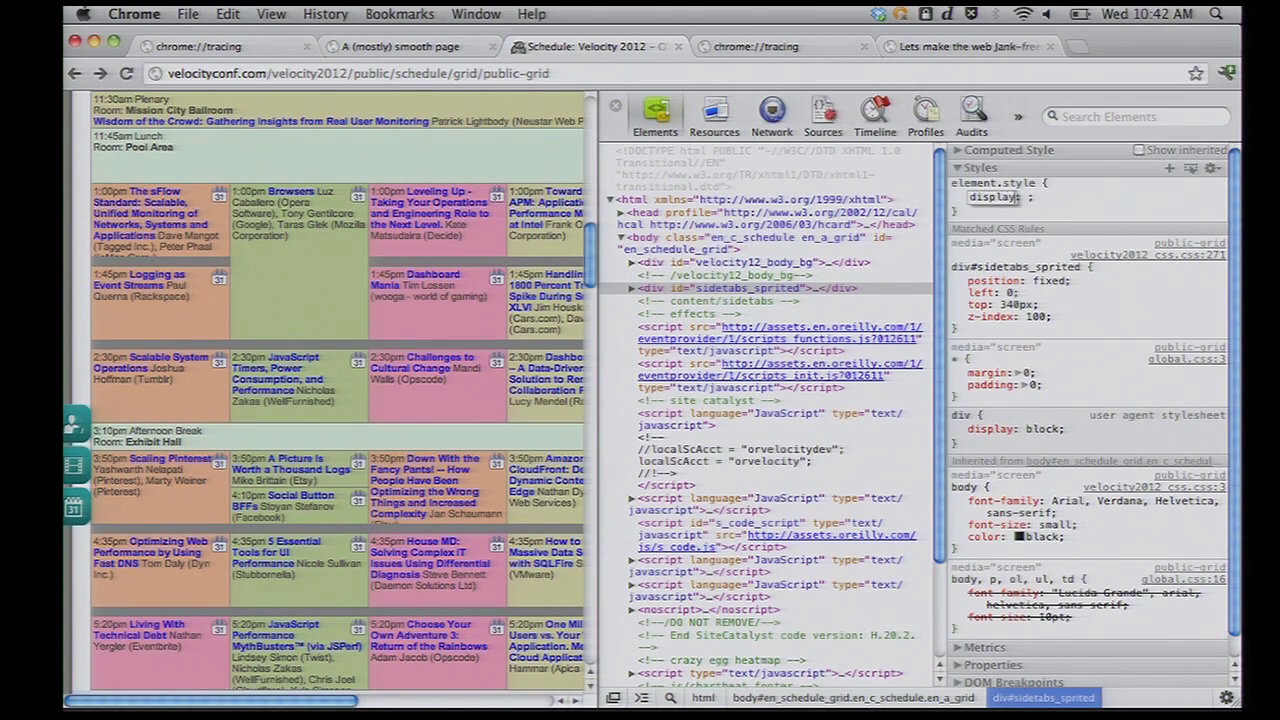
{"action": "key", "text": "Return"}
{"action": "key", "text": "super+alt+i"}
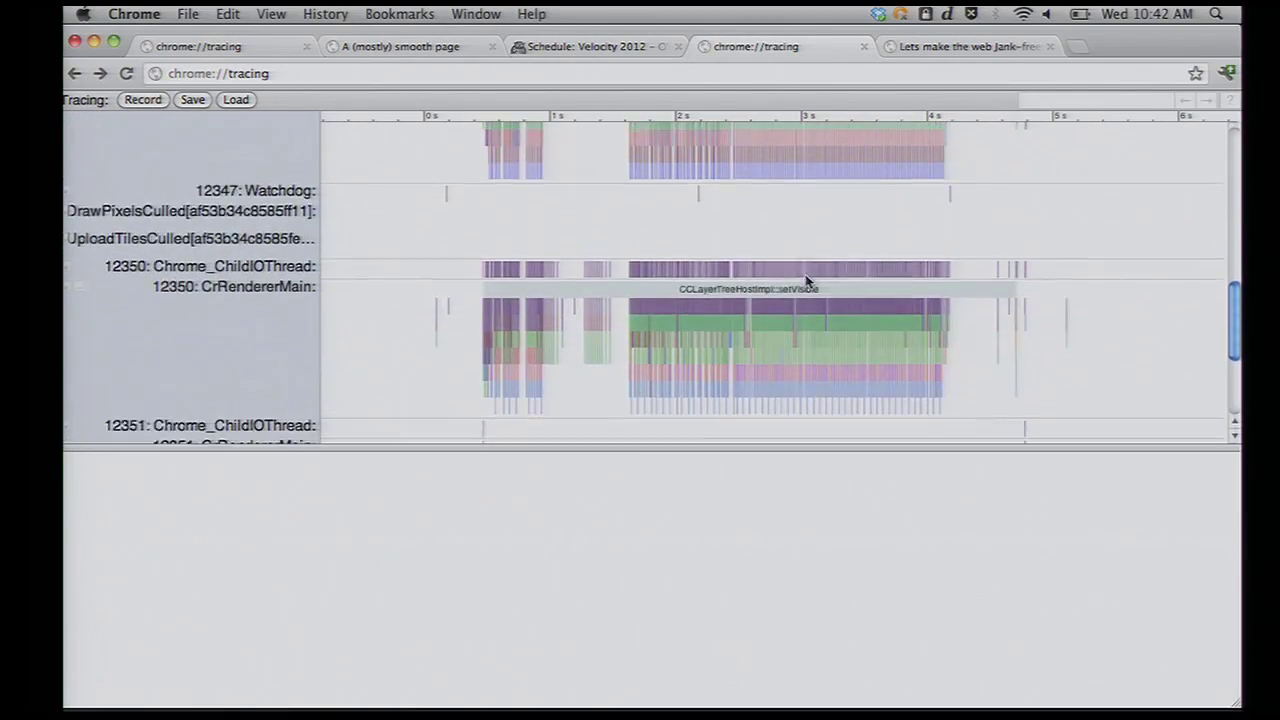
- Examine the individual scrolling frames around 3.3 s on the 12350 CrRendererMain thread in the new trace
{"action": "scroll", "coordinate": [808, 281], "scroll_direction": "down", "scroll_amount": 4}
{"action": "scroll", "coordinate": [817, 229], "scroll_direction": "up", "scroll_amount": 2}
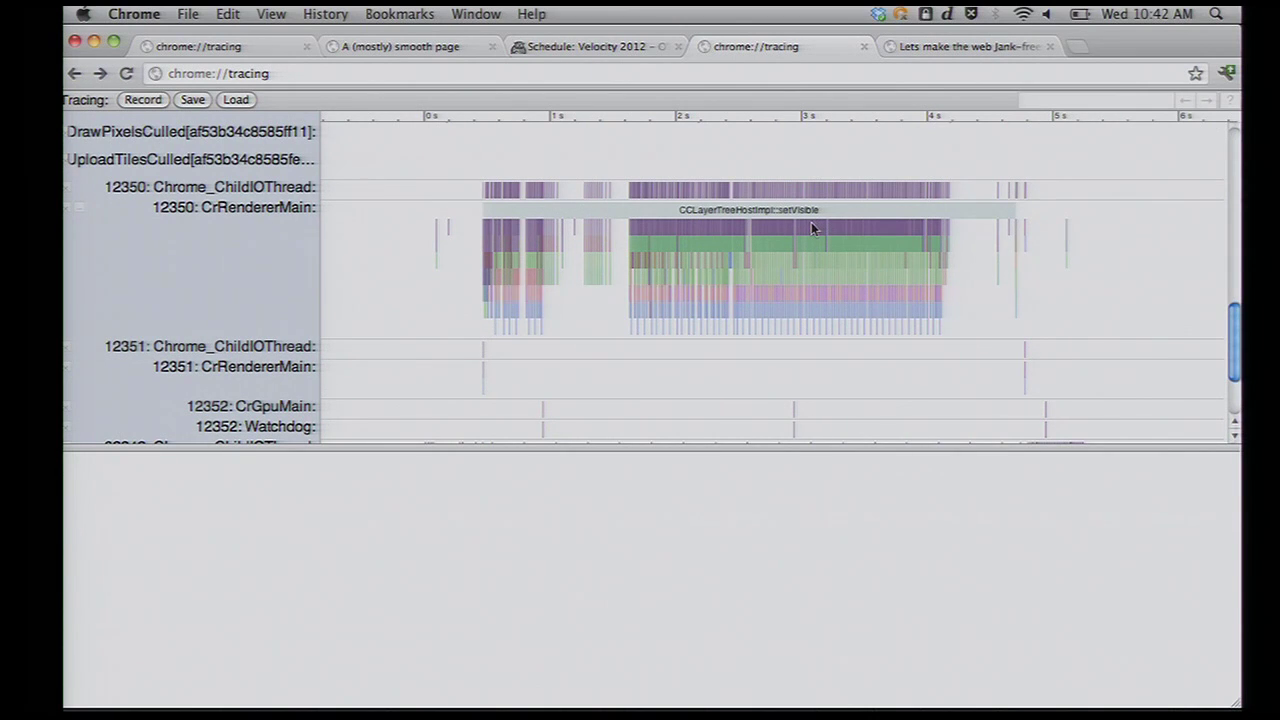
{"action": "key", "text": "w"}
{"action": "key", "text": "w"}
{"action": "key", "text": "w"}
{"action": "key", "text": "w"}
{"action": "key", "text": "w"}
{"action": "key", "text": "w"}
{"action": "key", "text": "w"}
{"action": "key", "text": "w"}
{"action": "key", "text": "w"}
{"action": "key", "text": "w"}
{"action": "key", "text": "w"}
{"action": "key", "text": "w"}
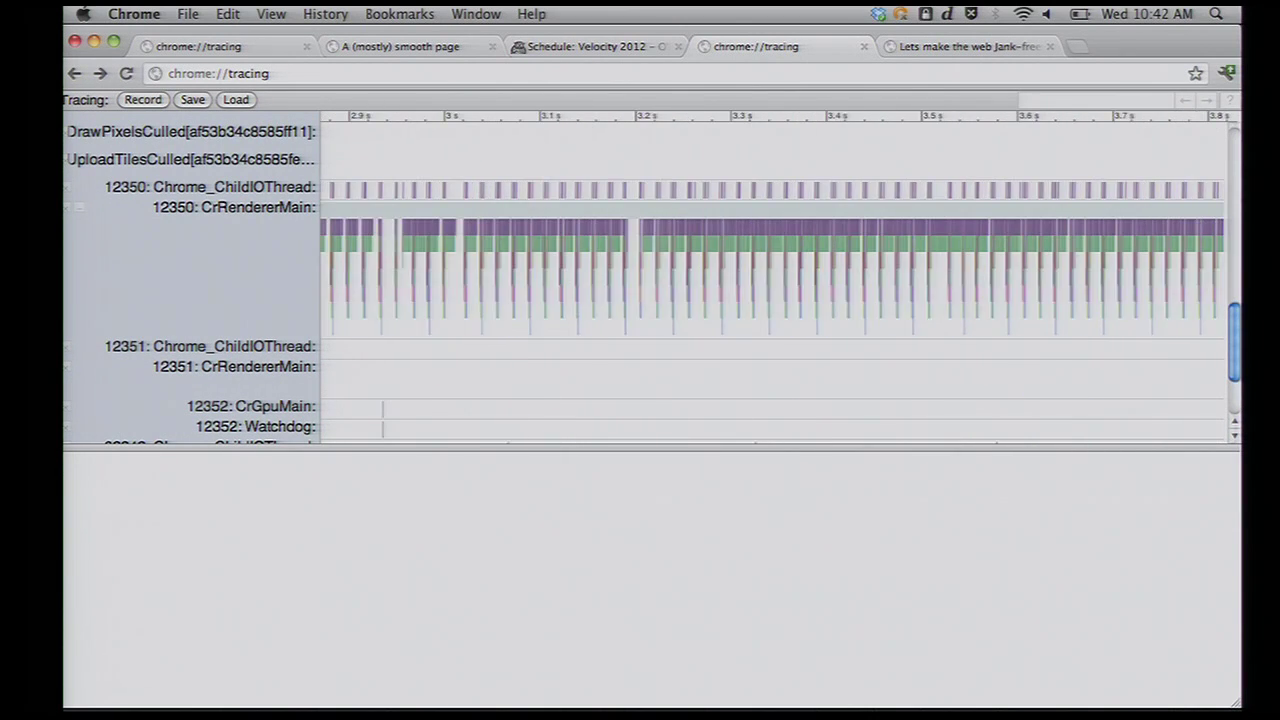
{"action": "key", "text": "w"}
{"action": "key", "text": "w"}
{"action": "key", "text": "w"}
{"action": "key", "text": "w"}
{"action": "key", "text": "w"}
- Summarize the slices between consecutive RenderWidget::DoDeferredUpdate frames from about 3340 to 3390 ms
{"action": "mouse_move", "coordinate": [633, 262]}
{"action": "left_mouse_down"}
{"action": "mouse_move", "coordinate": [800, 297]}
{"action": "mouse_move", "coordinate": [770, 318]}
{"action": "left_mouse_up"}
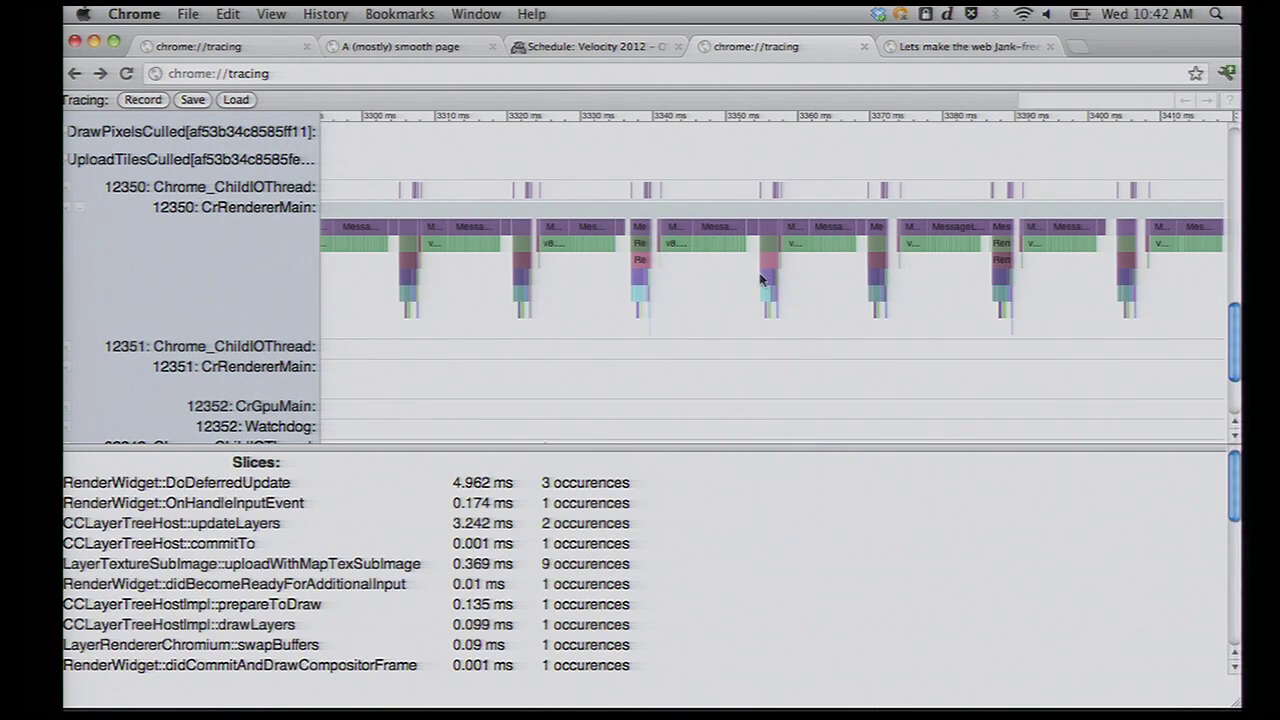
{"action": "left_click_drag", "start_coordinate": [762, 264], "coordinate": [994, 266]}
{"action": "key", "text": "s"}
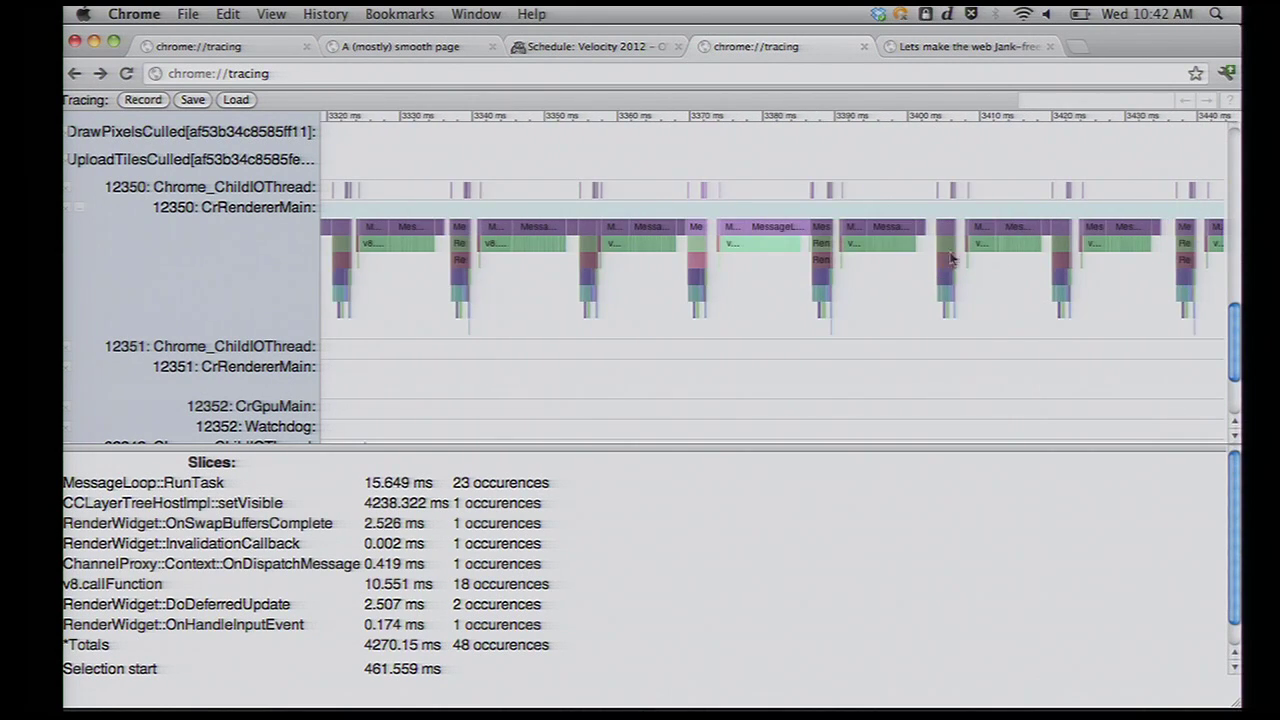
- Inspect the DoDeferredUpdate and paintContents slices near 3404 ms, and summarize the v8.callFunction slices just before them
{"action": "left_click", "coordinate": [918, 267]}
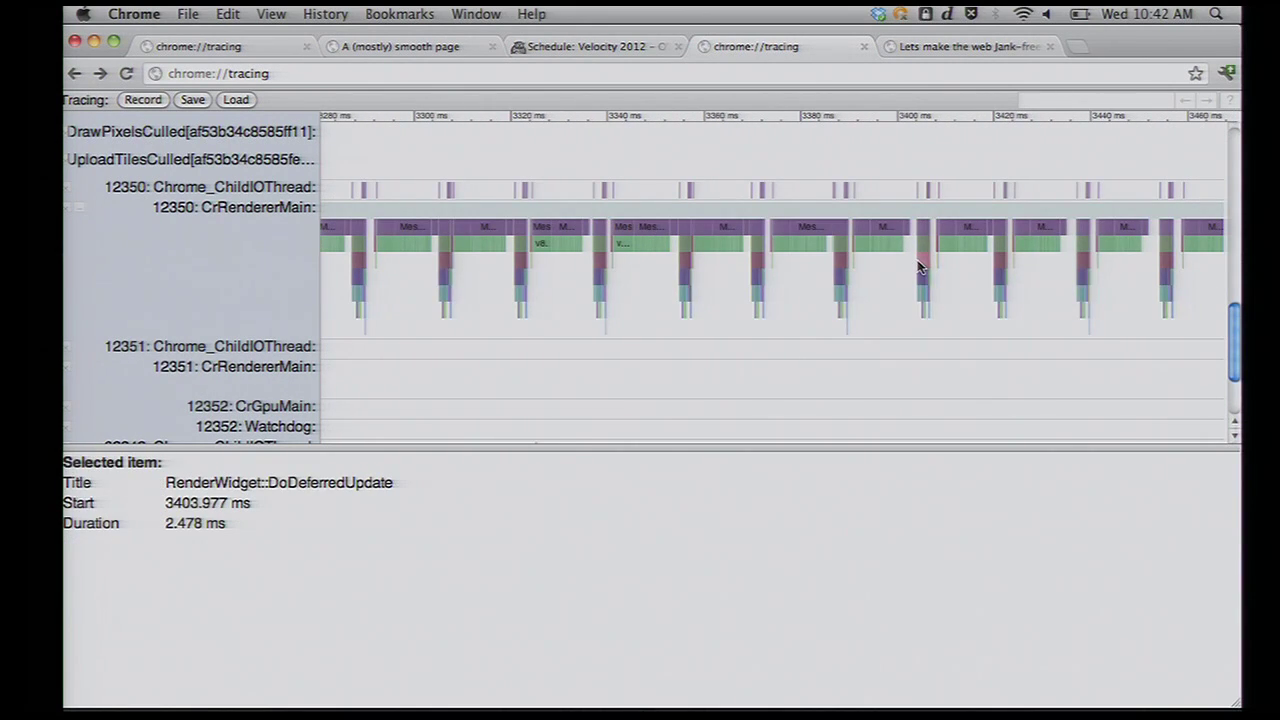
{"action": "key", "text": "w"}
{"action": "key", "text": "w"}
{"action": "key", "text": "w"}
{"action": "key", "text": "w"}
{"action": "key", "text": "w"}
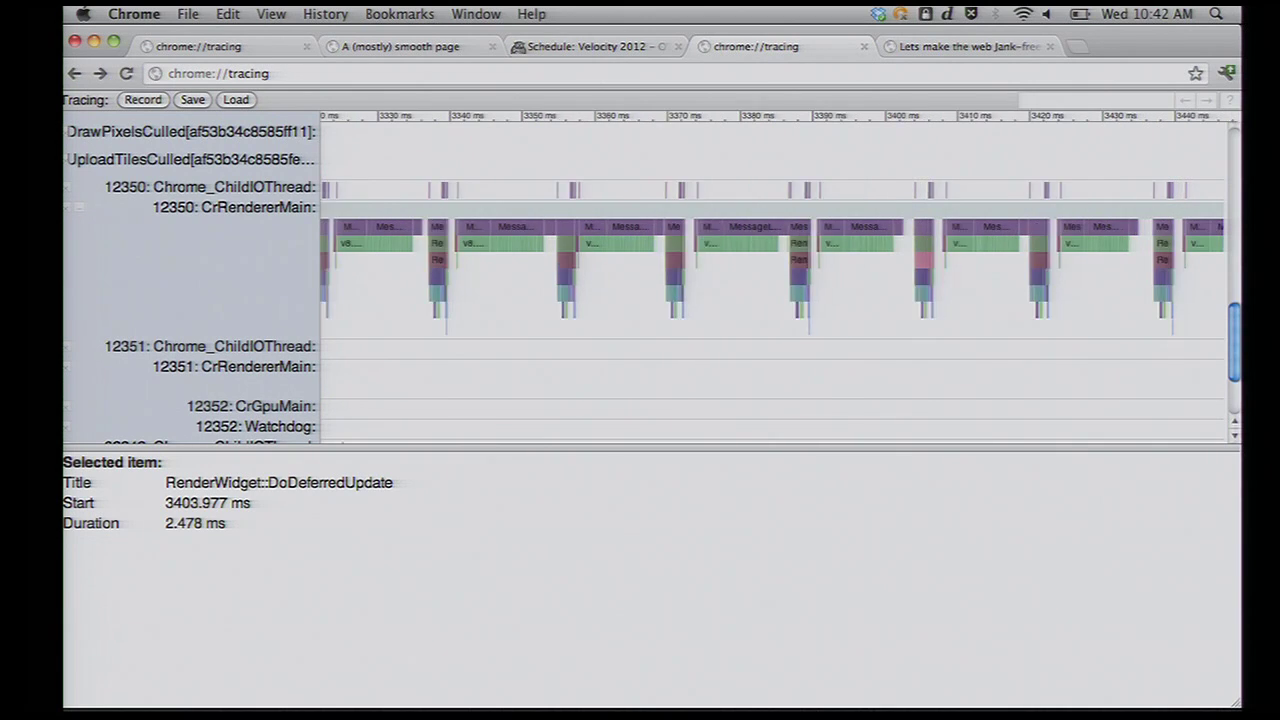
{"action": "left_click", "coordinate": [920, 302]}
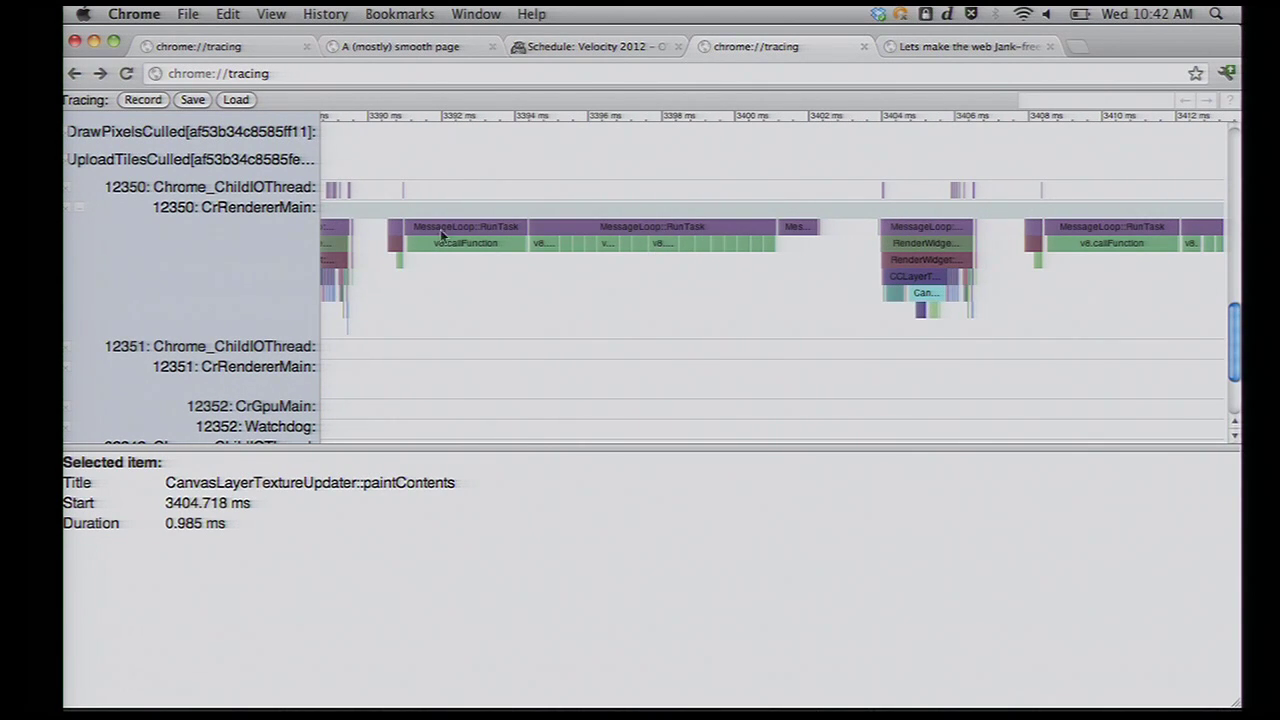
{"action": "left_click_drag", "start_coordinate": [434, 250], "coordinate": [798, 262]}
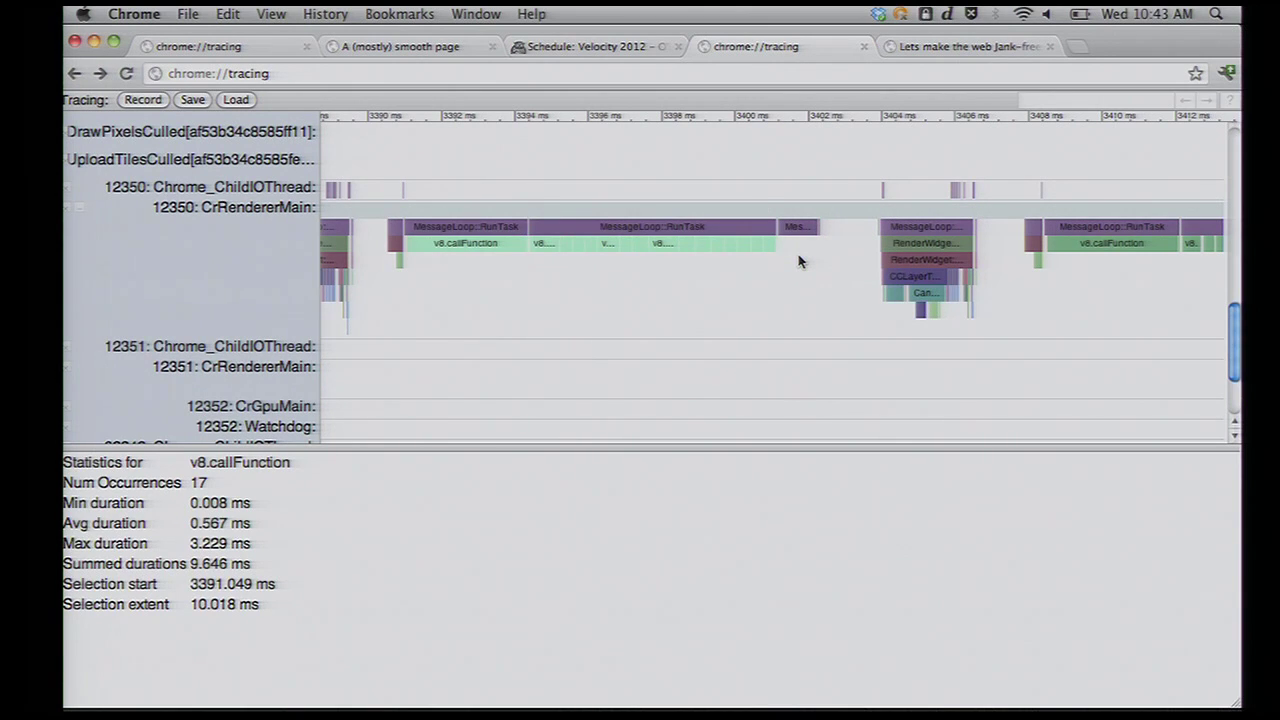